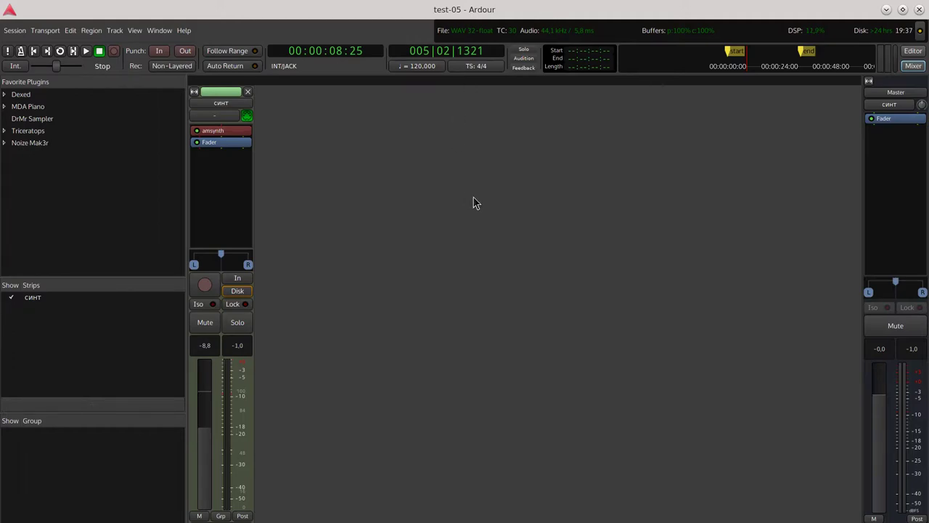
Lower the синт track's fader to -15.5 dB during loop playback, save the session and stop playback
key(l)
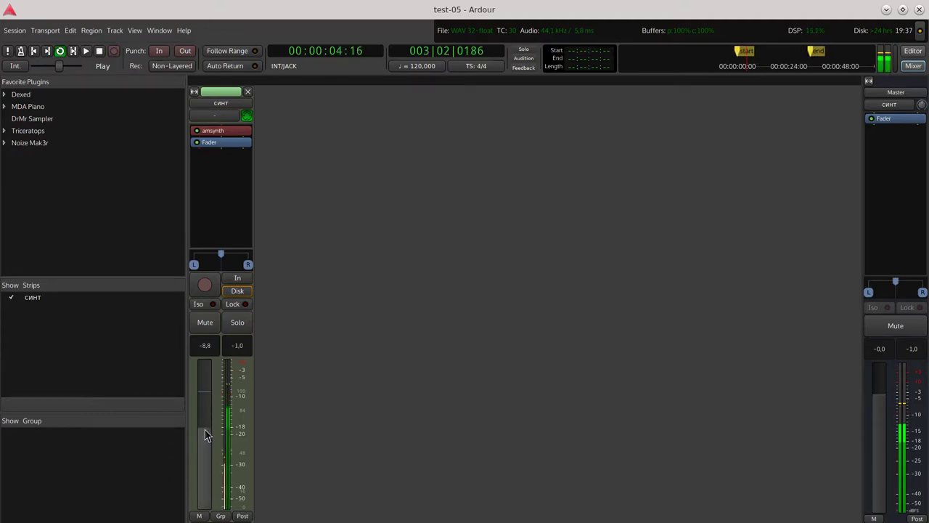
drag(203, 431, 201, 448)
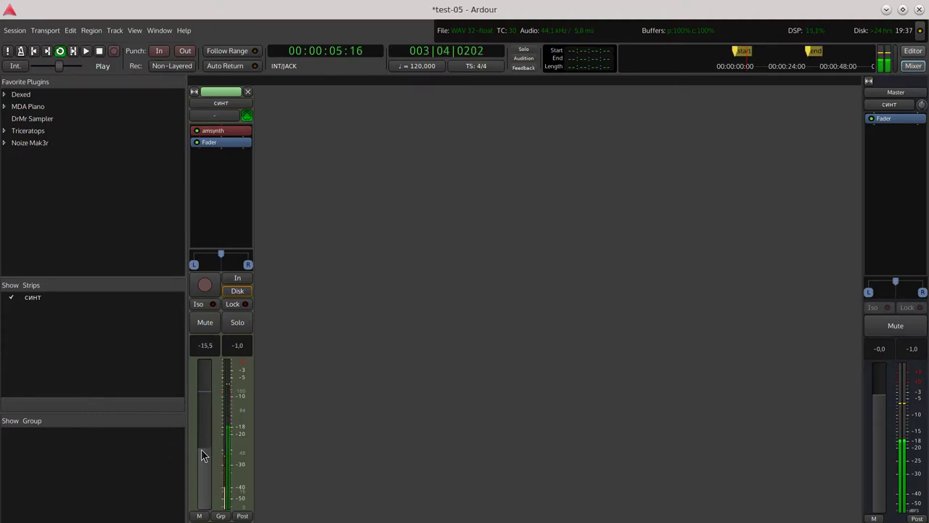
click(15, 29)
click(33, 98)
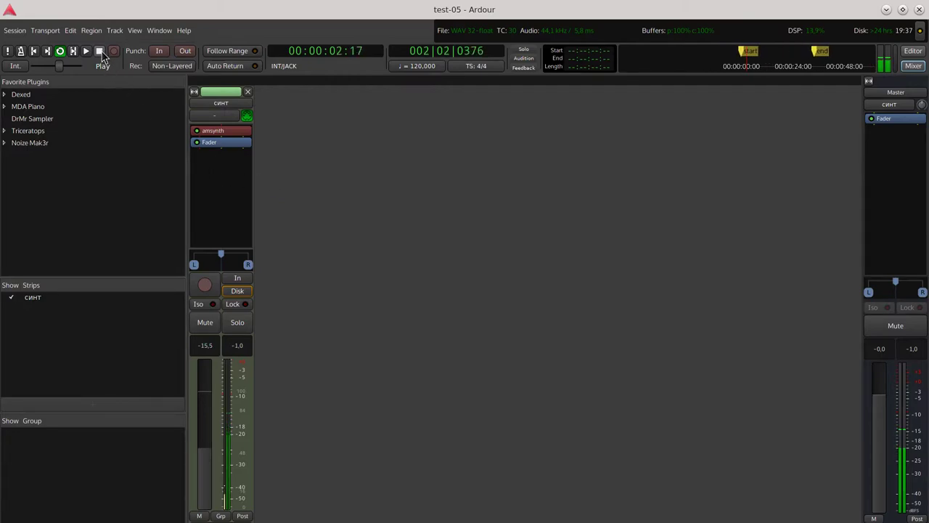
key(space)
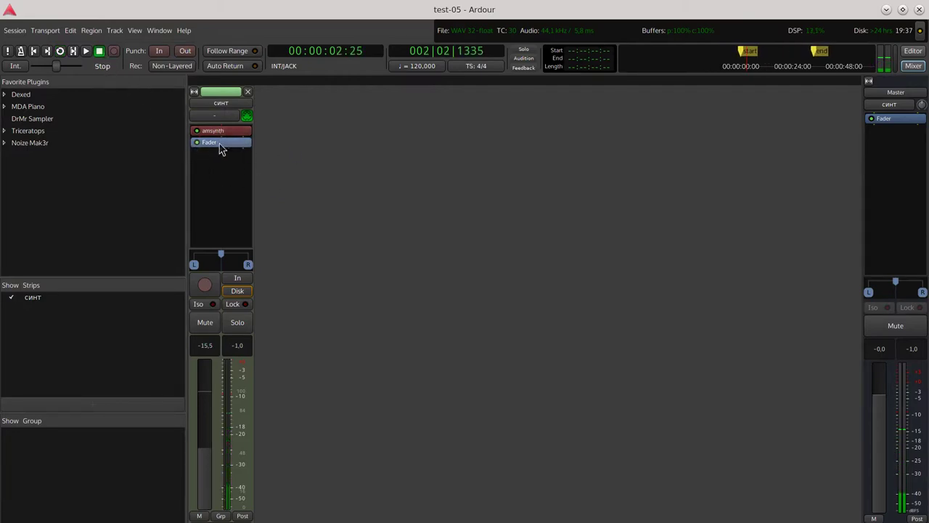
Insert the Tal-Reverb-II plugin from the Reverb category between amsynth and the fader on the синт track
right_click(215, 136)
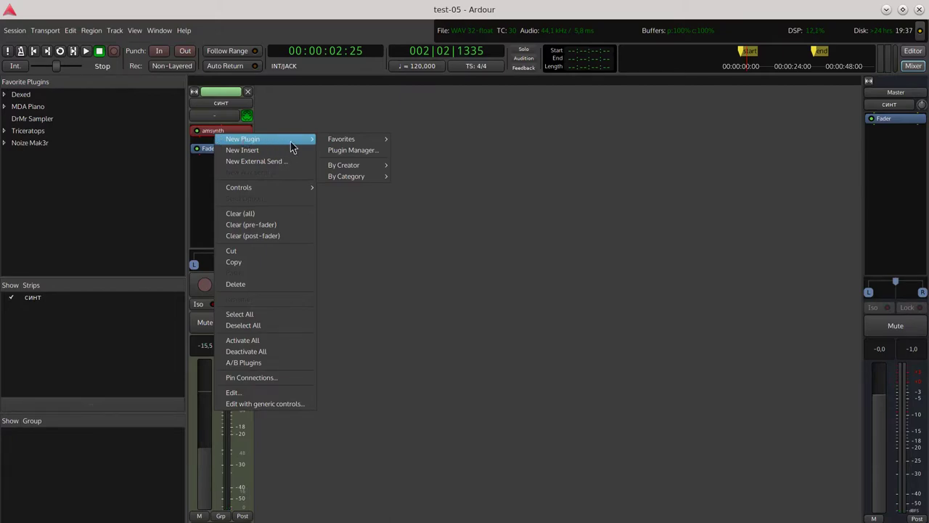
mouse_move(353, 181)
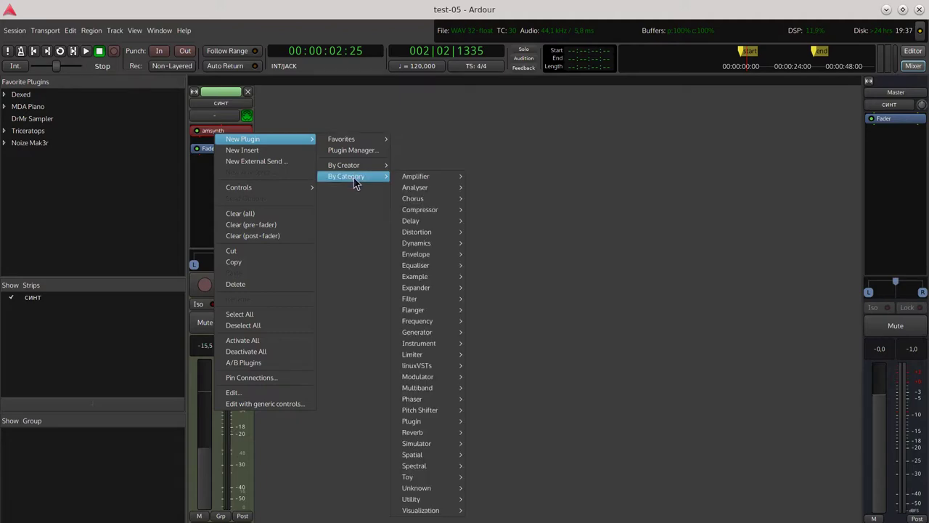
mouse_move(433, 217)
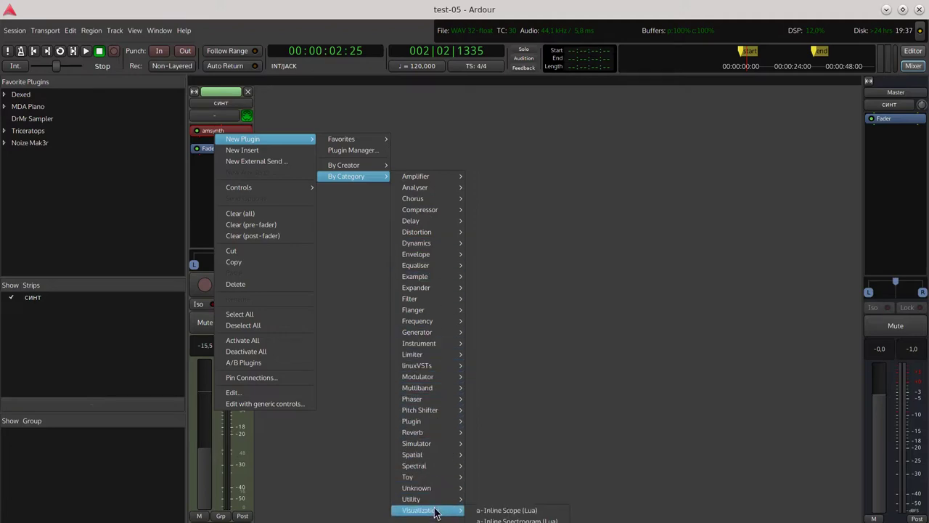
mouse_move(429, 433)
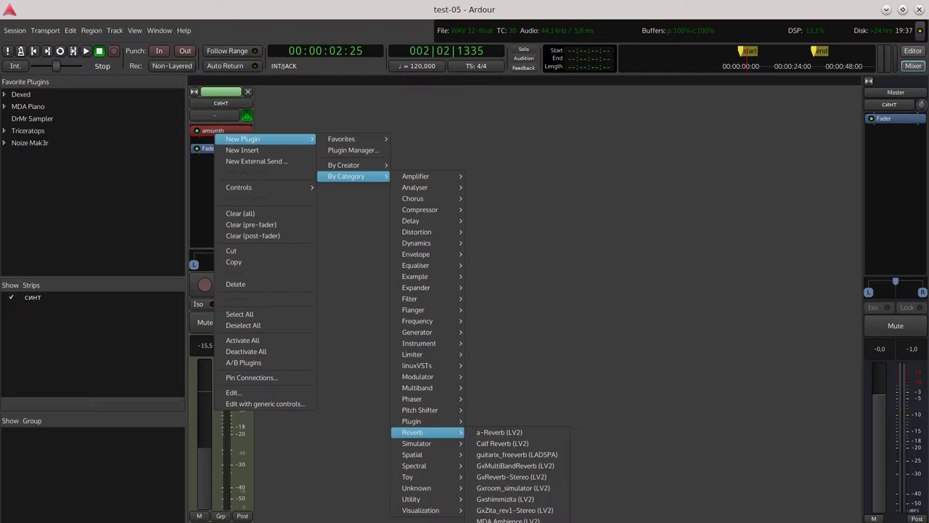
click(507, 519)
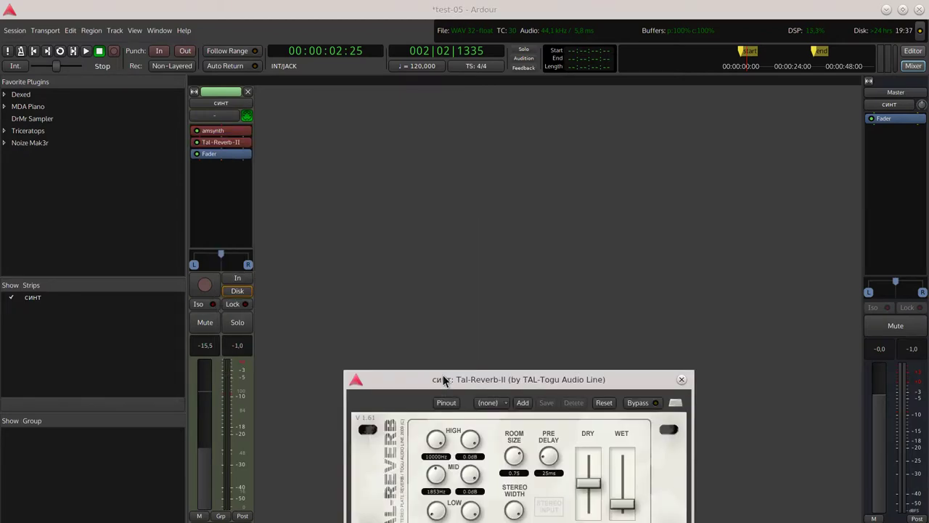
drag(443, 378, 462, 288)
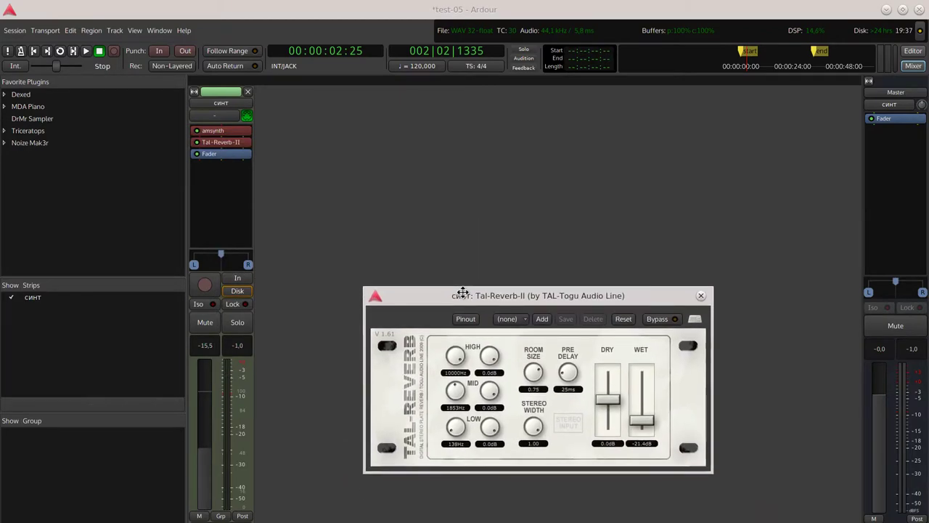
Start loop playback, audition the reverb's Need some Air preset and load the Gentle Drum Ambience preset
click(61, 52)
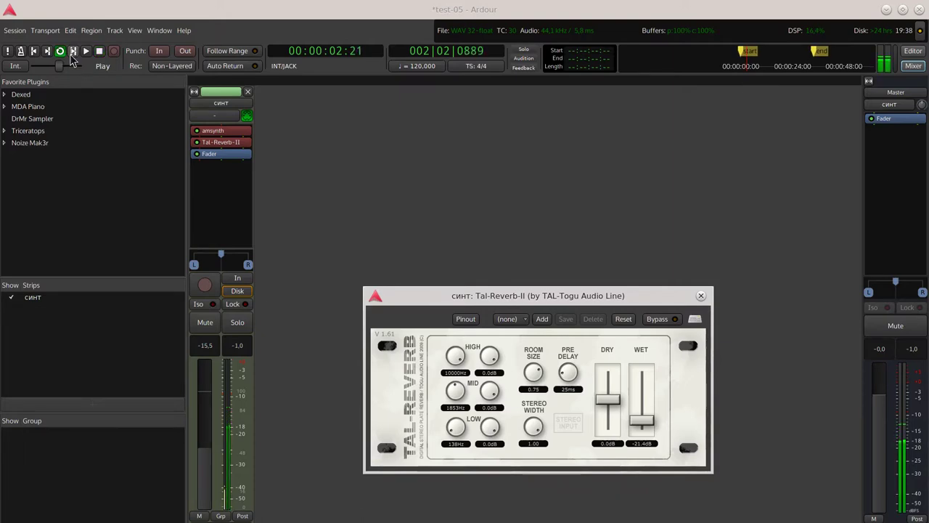
click(520, 324)
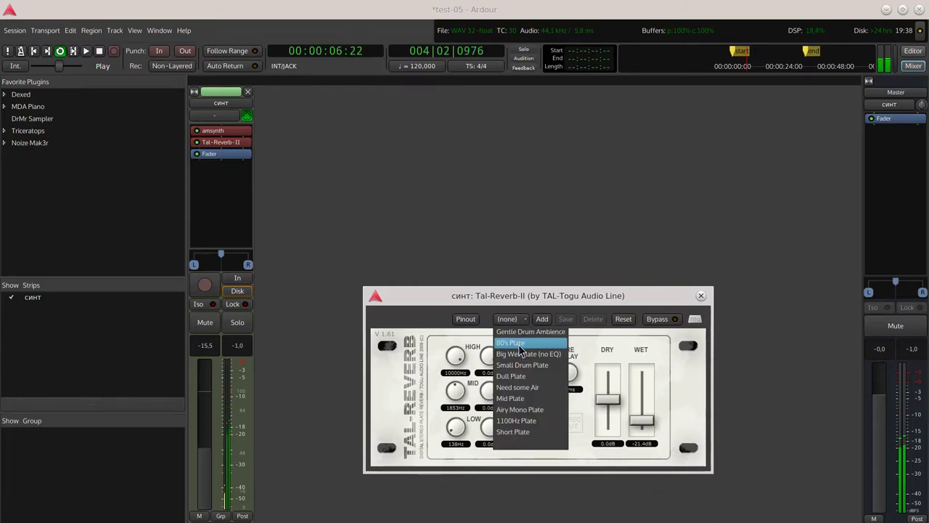
click(518, 387)
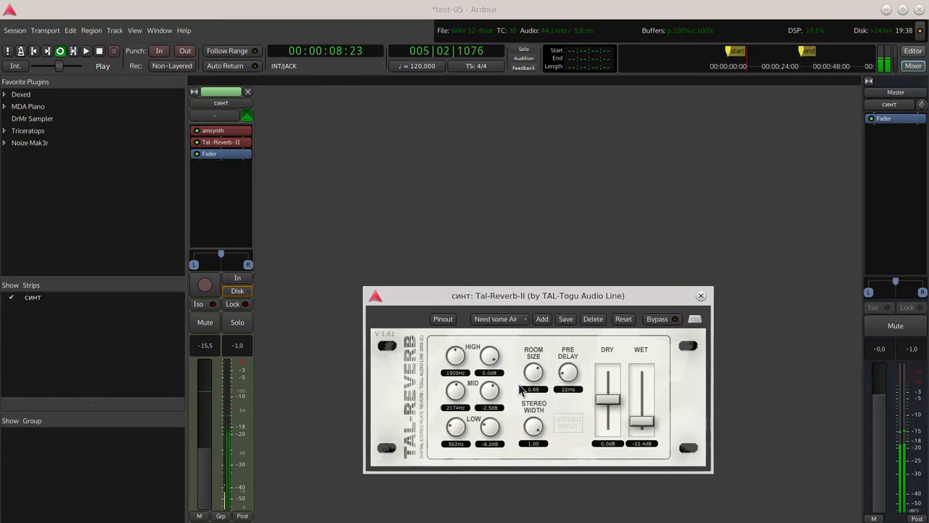
click(507, 321)
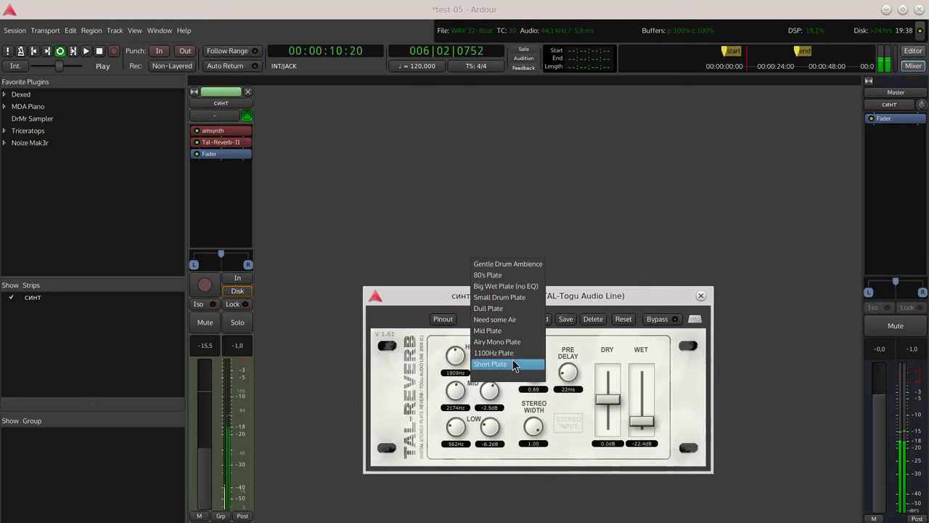
click(505, 264)
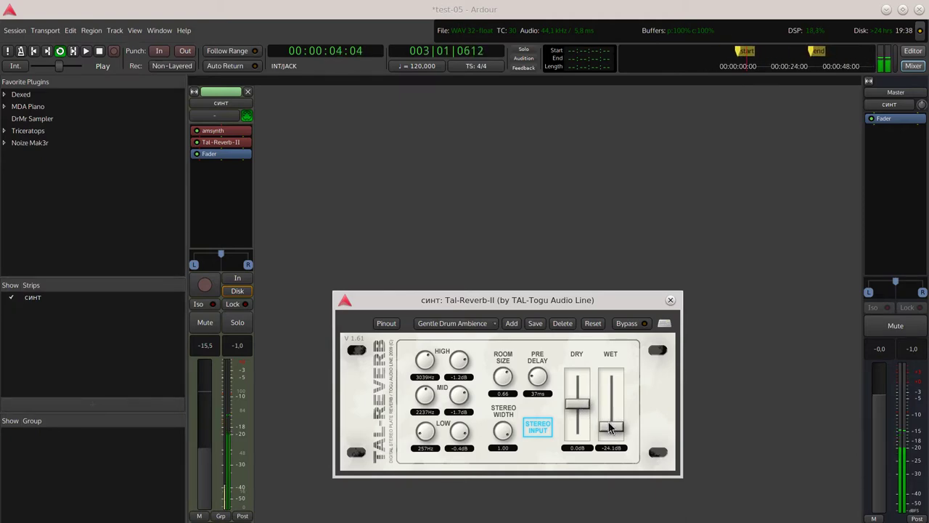
Audition different dry and wet reverb levels, settling on -2.9 dB dry and -9.2 dB wet
drag(611, 429, 582, 450)
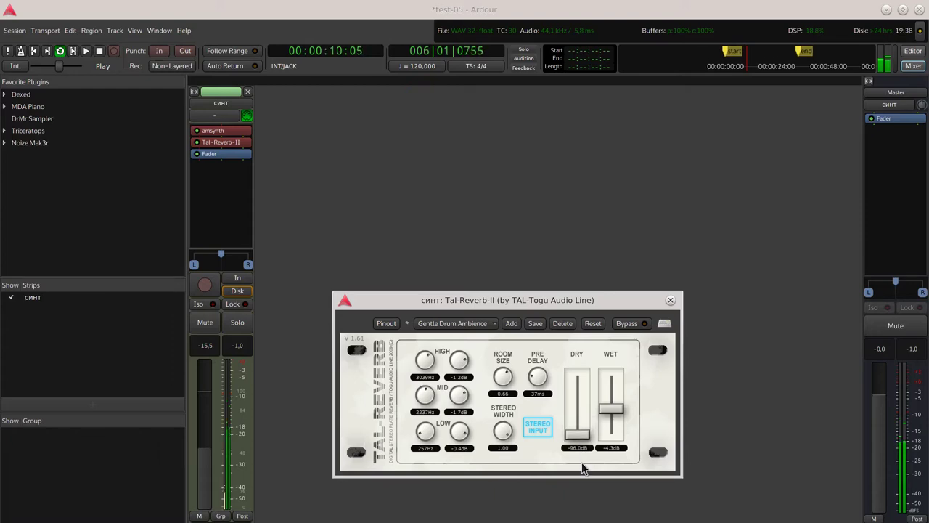
drag(611, 409, 610, 403)
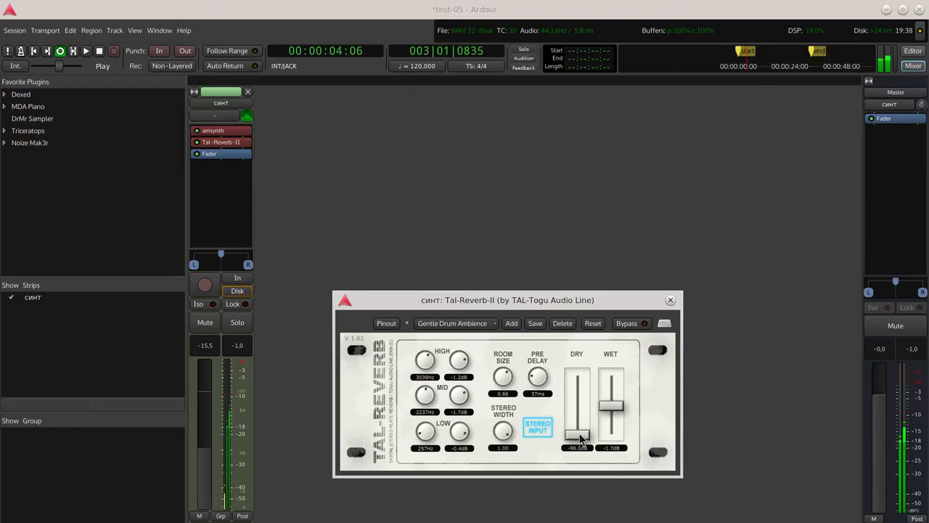
drag(580, 434, 581, 370)
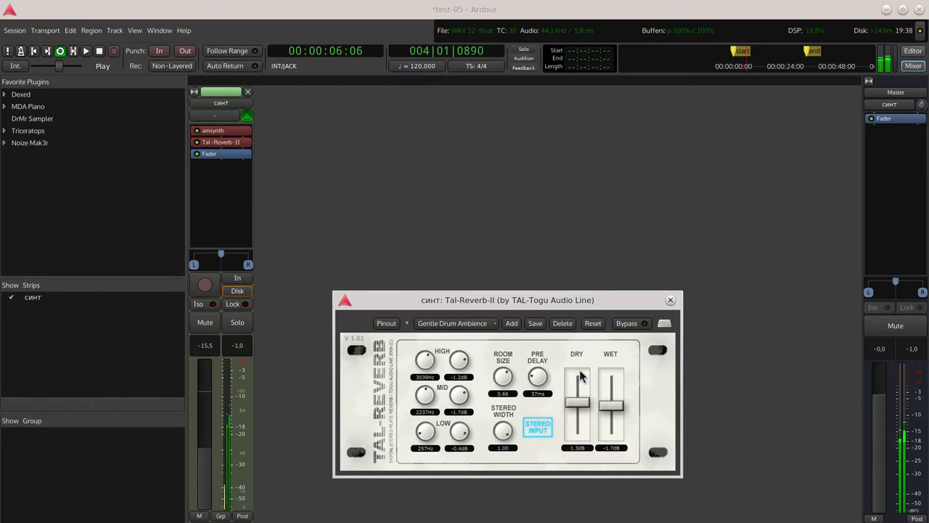
mouse_move(611, 408)
mouse_down()
mouse_move(611, 432)
mouse_move(612, 420)
mouse_move(580, 412)
mouse_move(612, 416)
mouse_up()
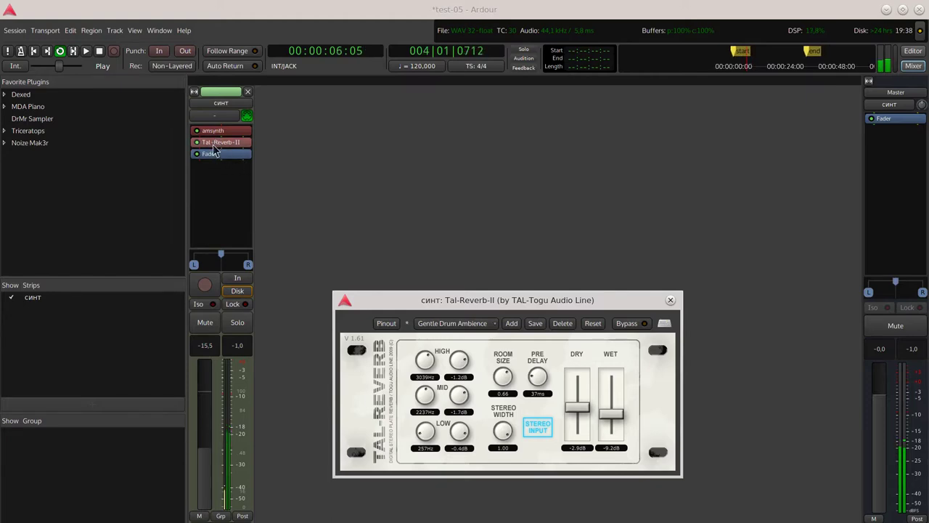
Move Tal-Reverb-II after the fader in the синт track's processor chain, and restore the fader as the last processor
drag(218, 142, 223, 175)
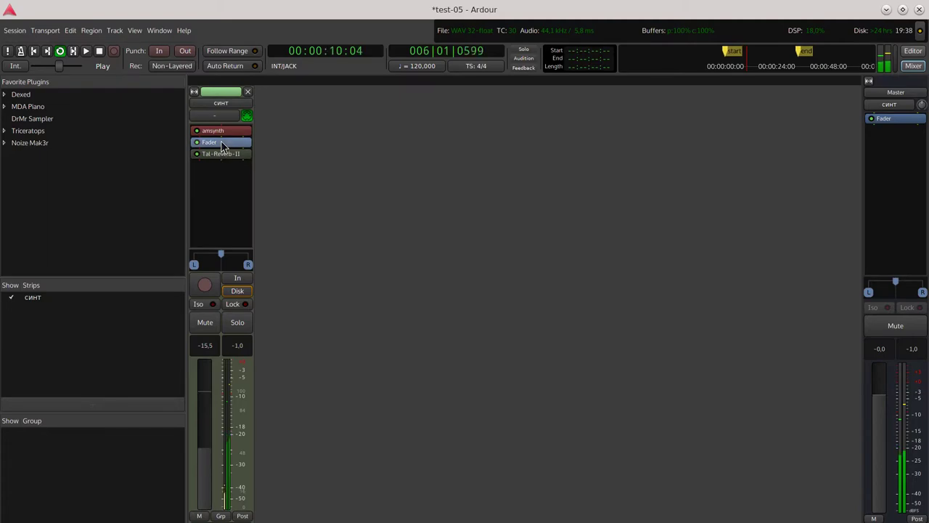
drag(224, 142, 222, 170)
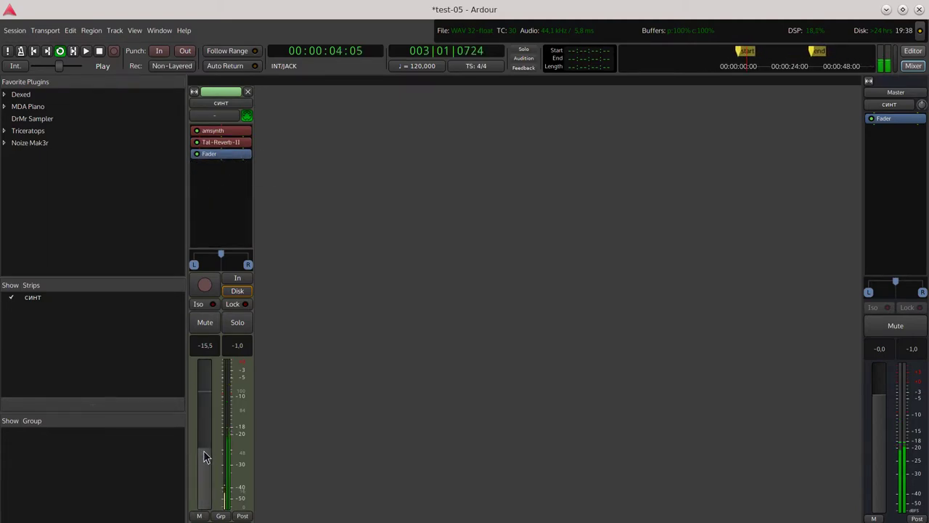
Raise the синт track's fader to -14.4 dB and stop playback
mouse_move(204, 450)
mouse_down()
mouse_move(209, 421)
mouse_move(208, 445)
mouse_up()
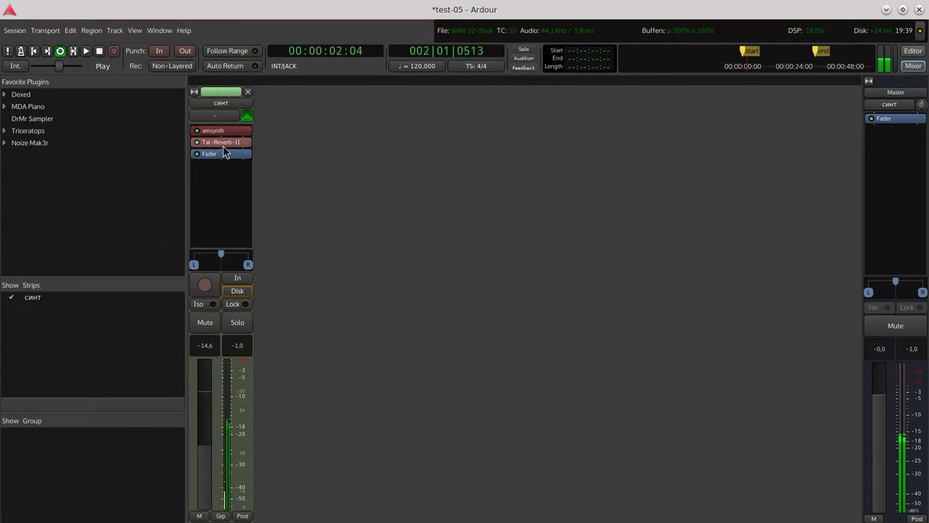
click(100, 52)
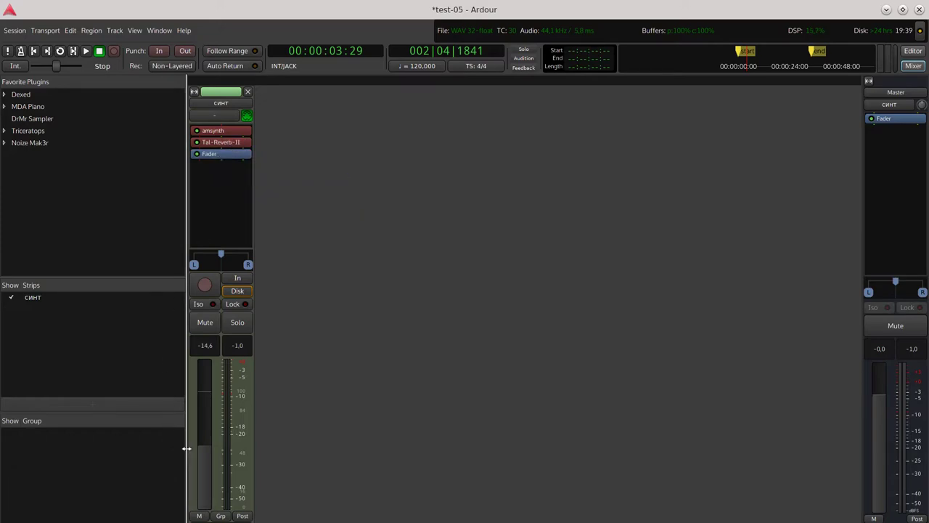
scroll(208, 442, up, 2)
scroll(208, 451, down, 2)
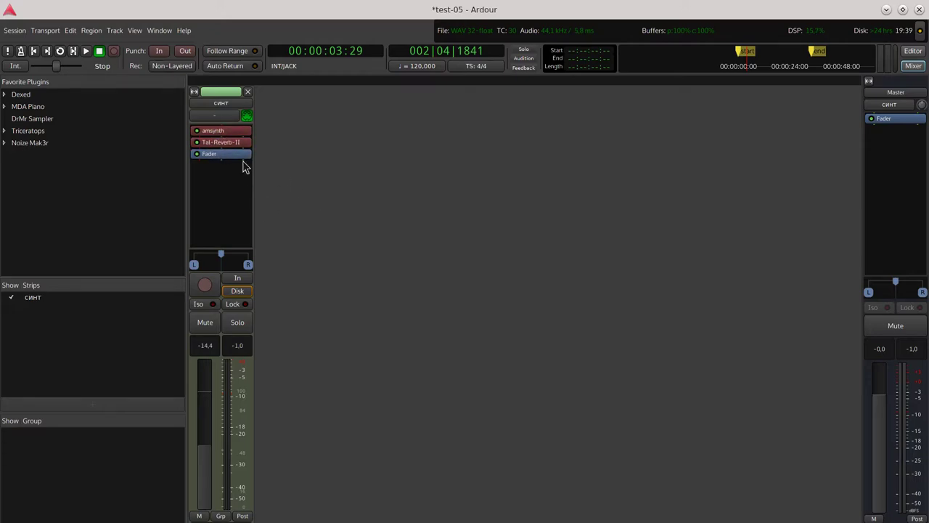
Raise the синт track's fader to -13.0 dB with Tal-Reverb-II placed post-fader, and move the reverb back before the fader
drag(224, 145, 223, 177)
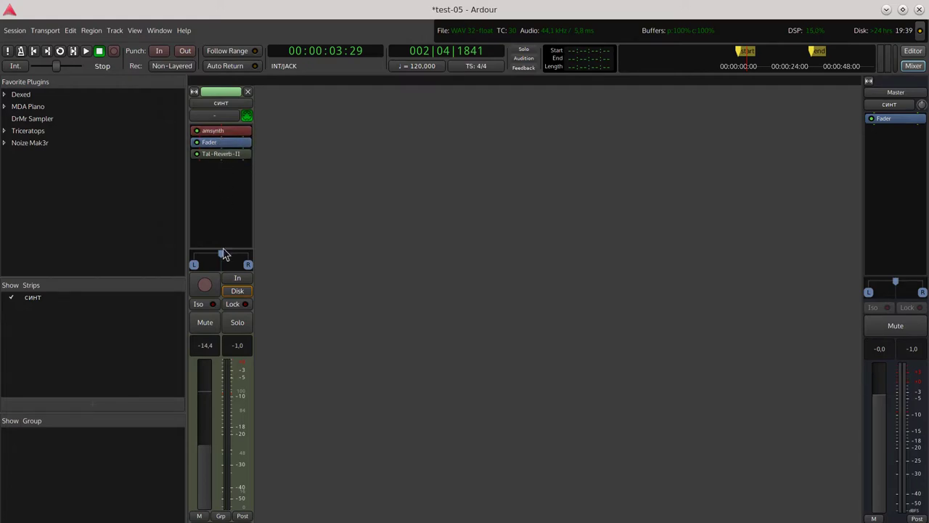
drag(207, 445, 206, 412)
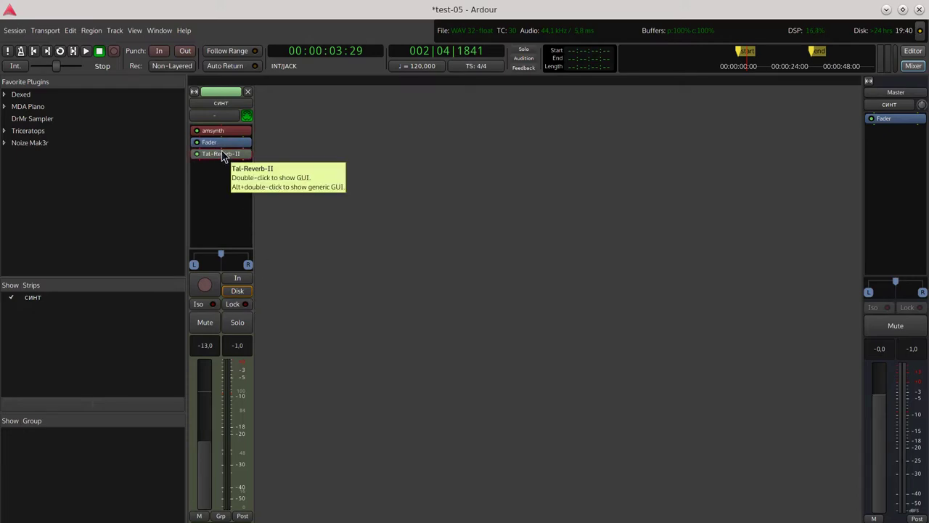
mouse_move(222, 155)
mouse_down()
mouse_move(232, 149)
mouse_move(224, 145)
mouse_up()
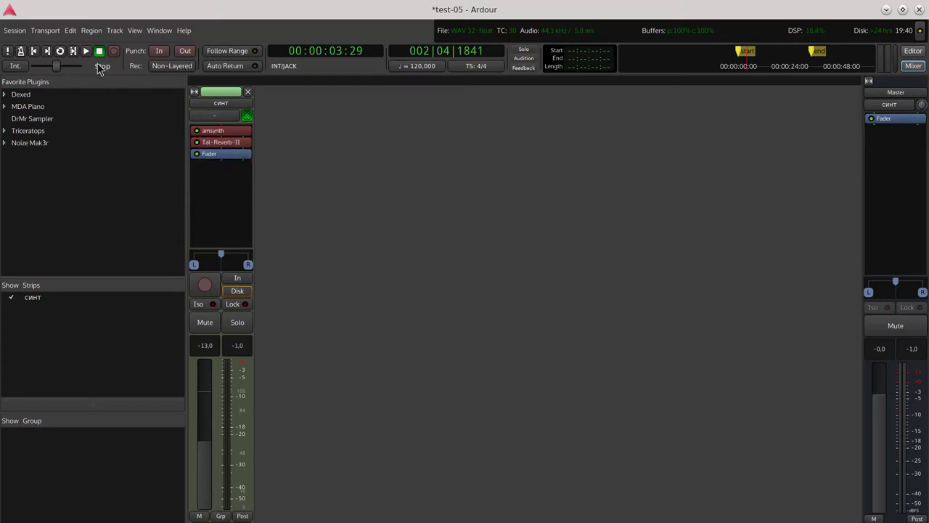
Deactivate Tal-Reverb-II on the синт track during loop playback and stop the transport
key(l)
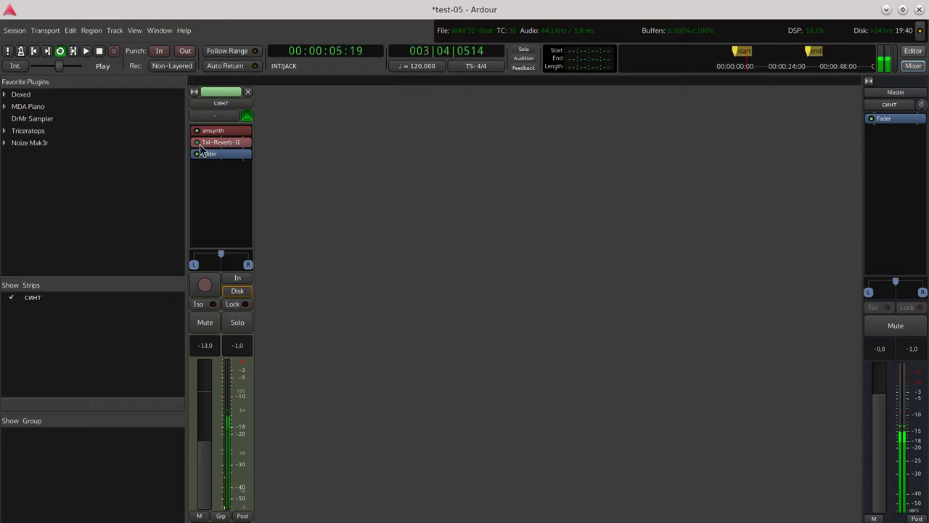
click(99, 52)
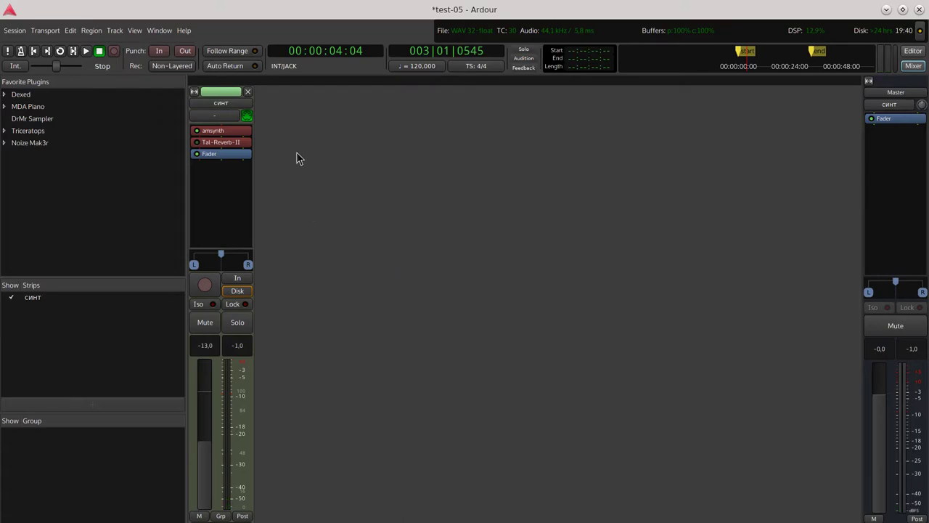
Add one stereo audio bus named Bus, with no group, inserted last in the mixer
double_click(309, 131)
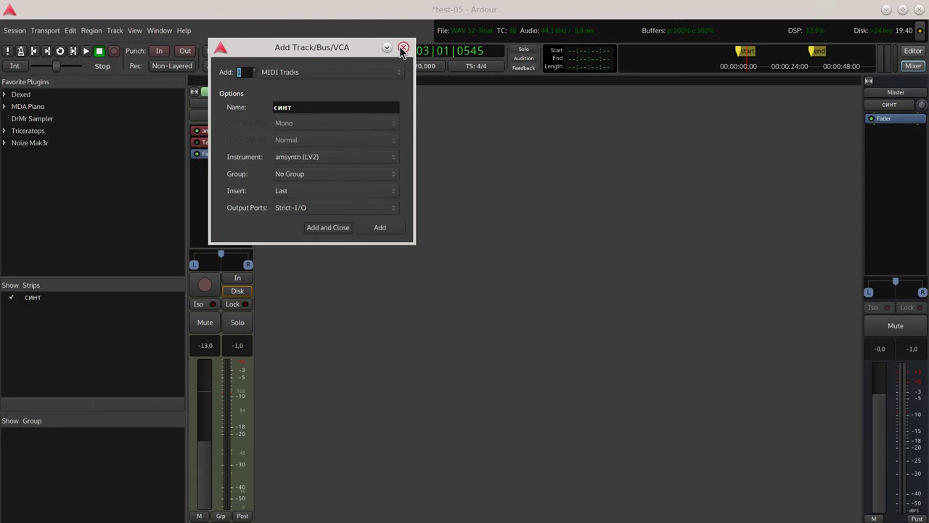
click(403, 48)
double_click(301, 127)
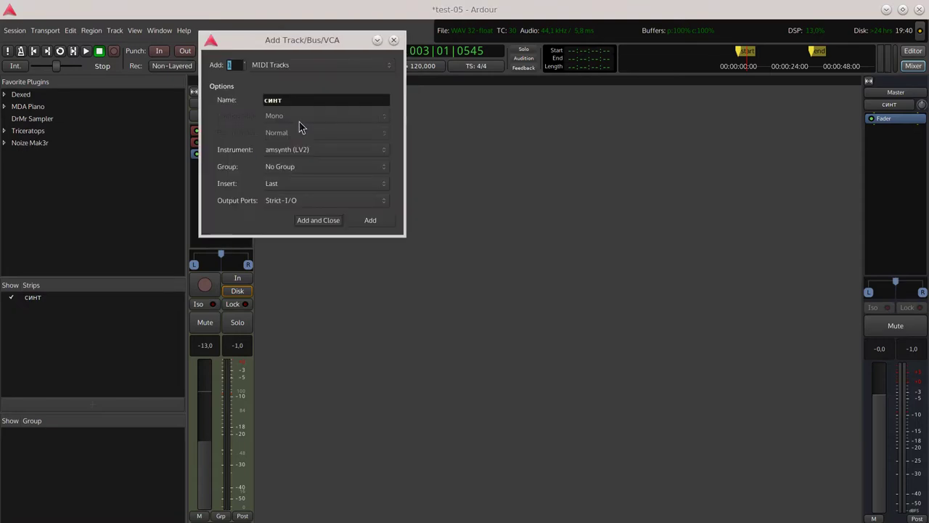
click(277, 67)
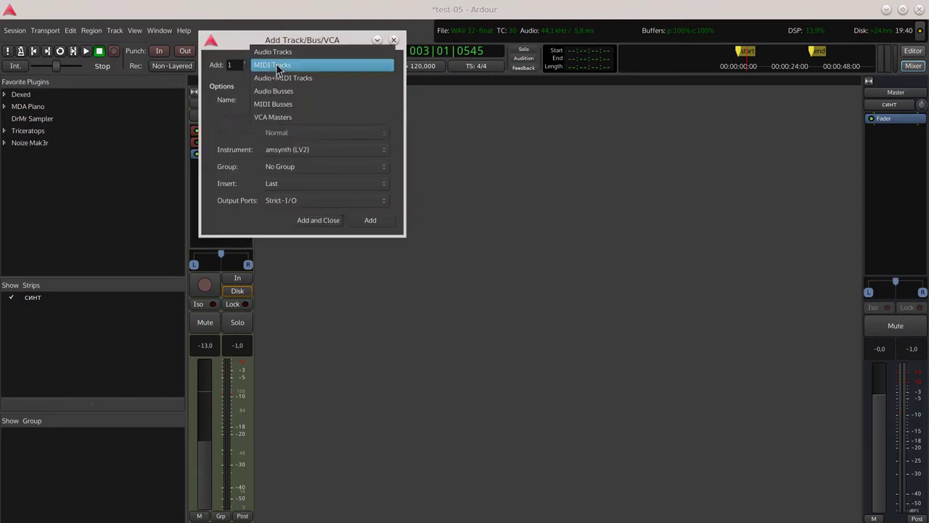
click(294, 98)
click(289, 115)
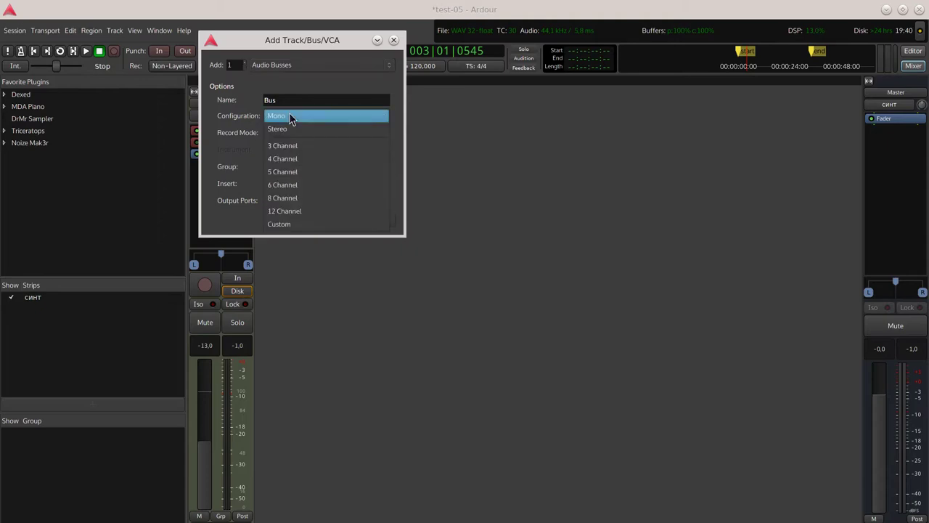
click(292, 128)
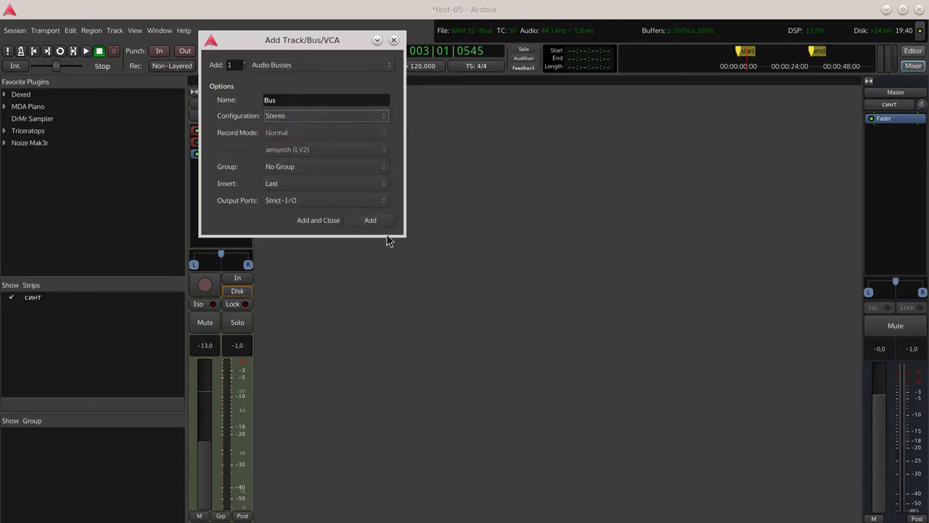
click(317, 222)
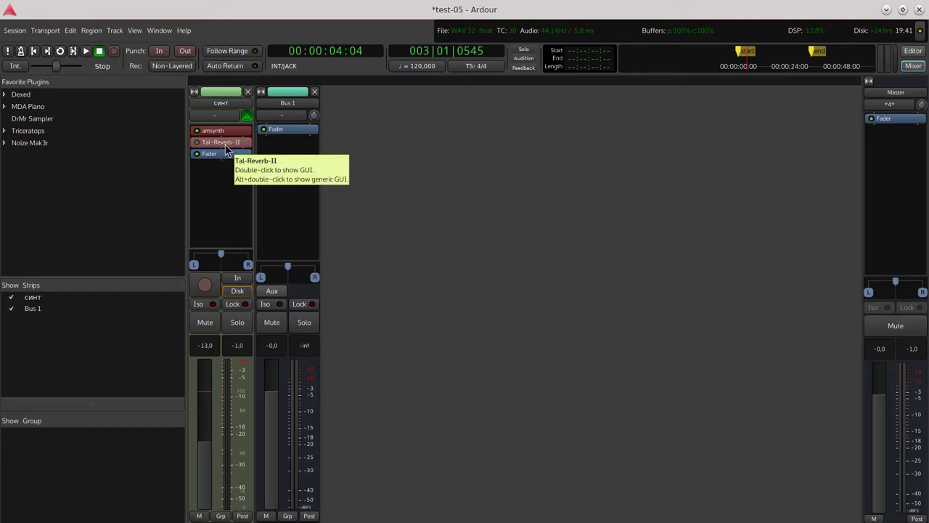
Delete Tal-Reverb-II from the синт track and add Tal-Reverb-II post-fader on Bus 1, closing its plugin window
key(Delete)
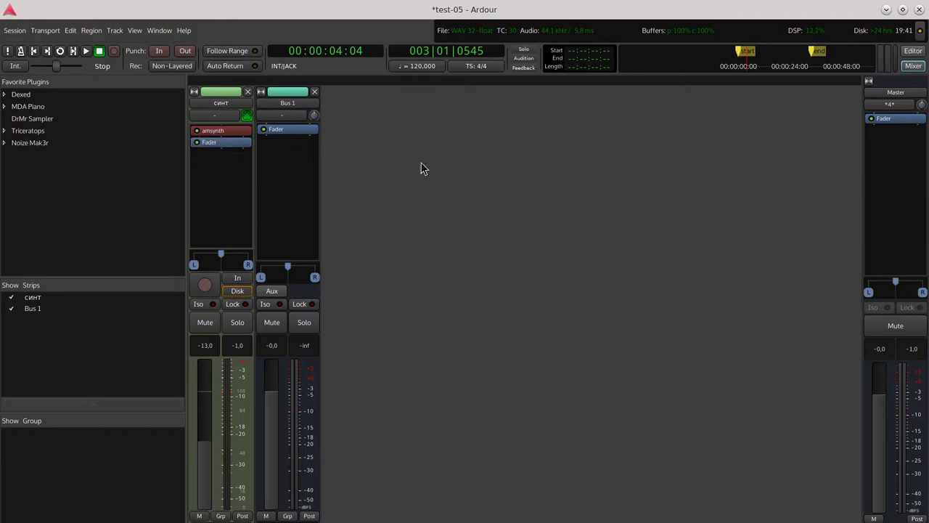
right_click(287, 138)
mouse_move(421, 138)
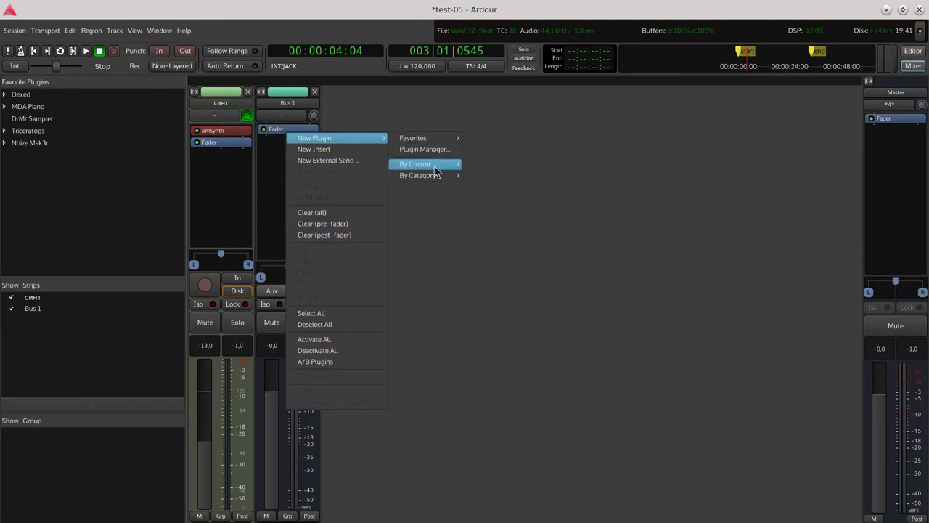
mouse_move(434, 179)
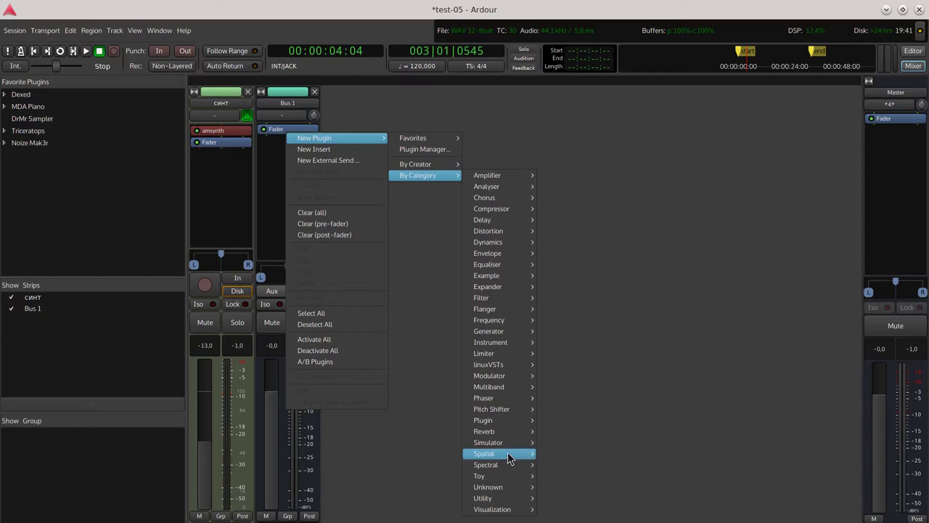
mouse_move(498, 434)
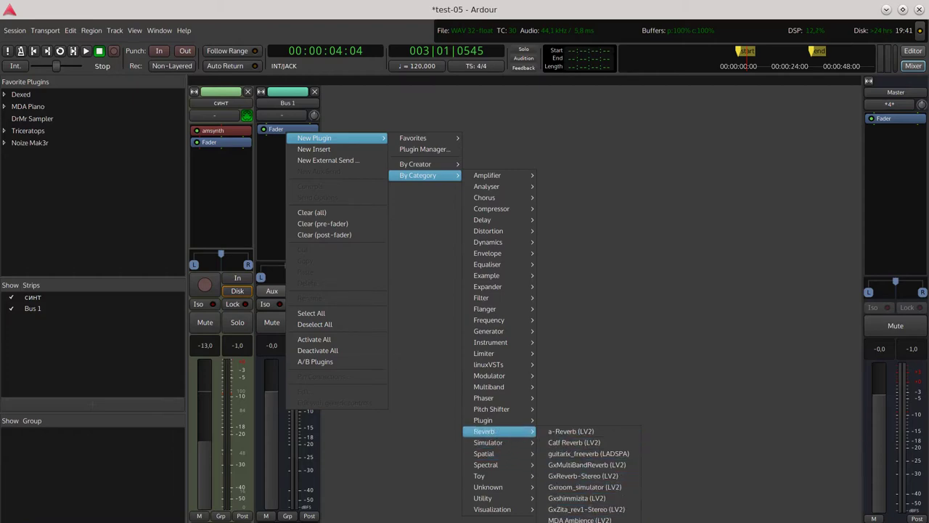
click(573, 518)
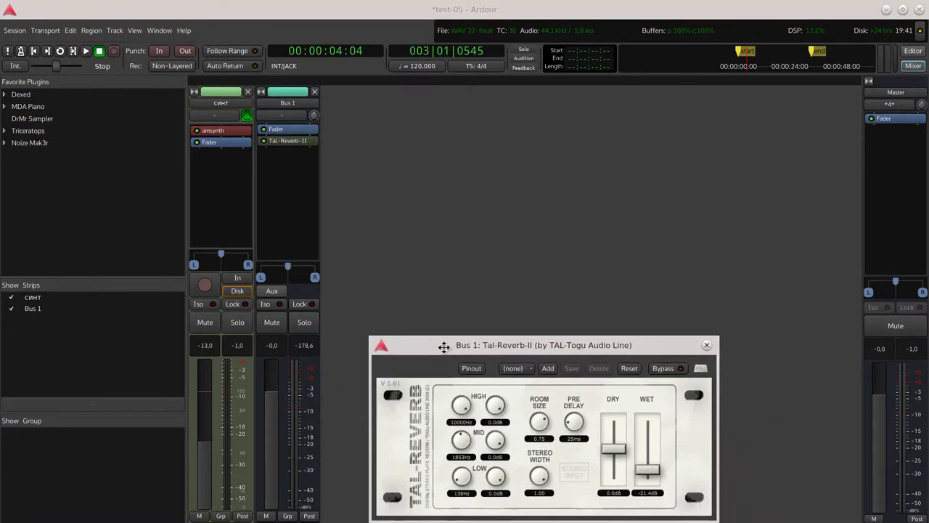
click(353, 167)
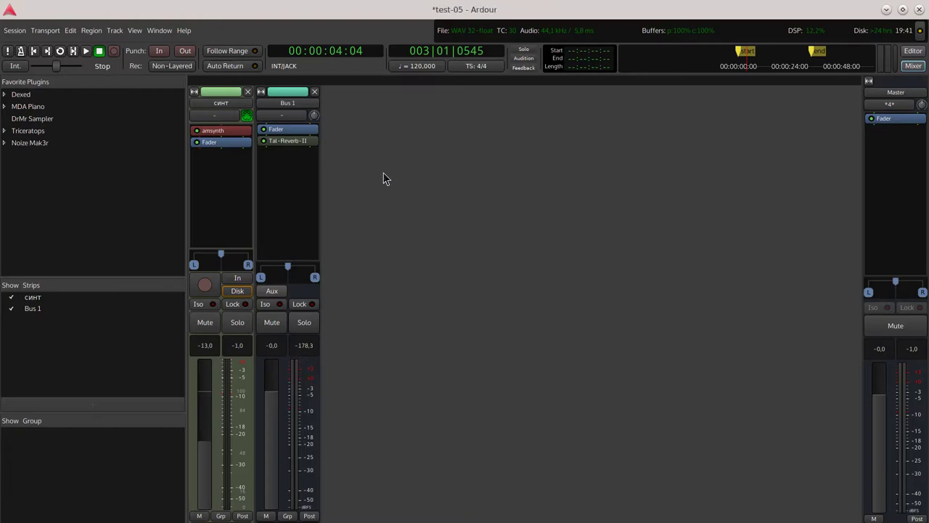
Rename the Bus 1 strip as ревер
click(293, 104)
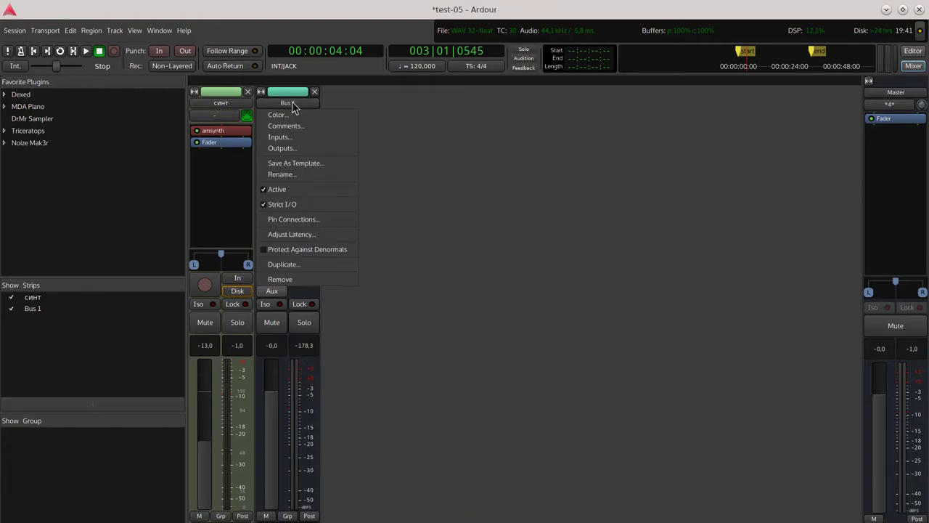
click(296, 175)
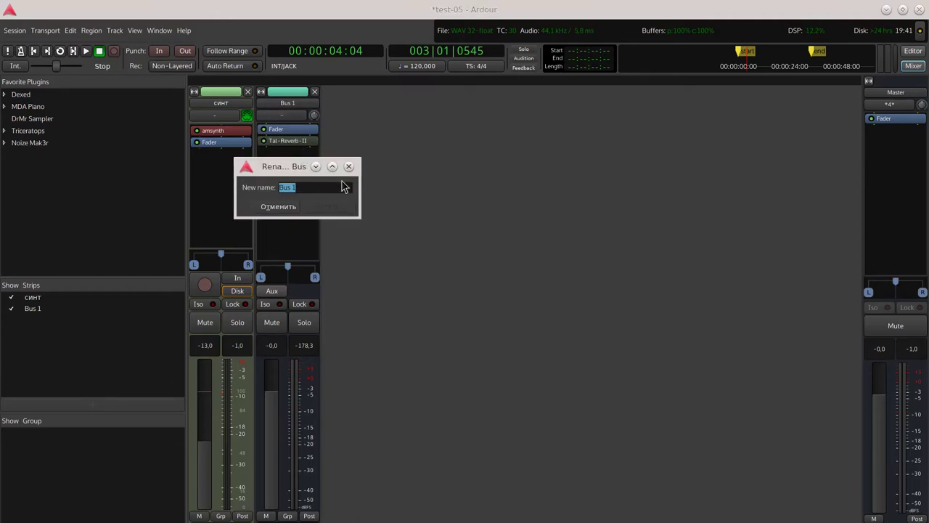
text(ревер)
click(324, 207)
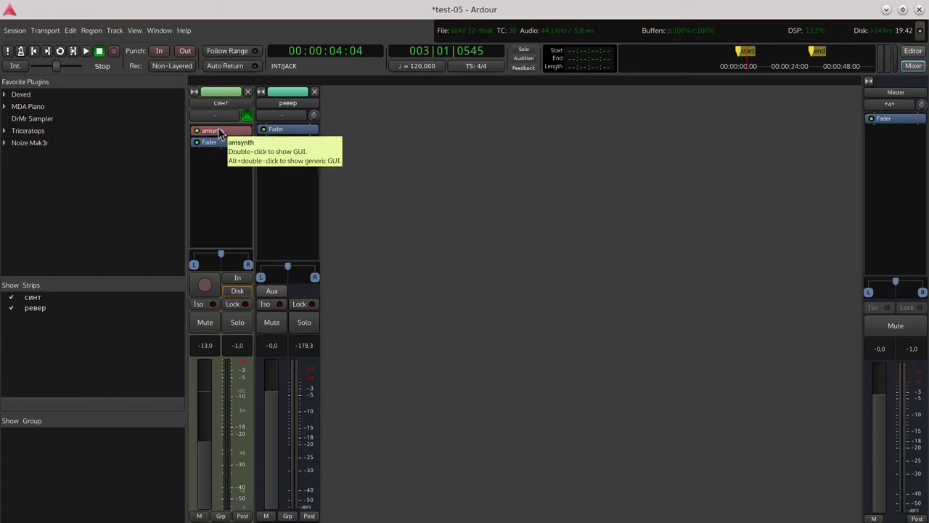
Add an aux send to the ревер bus on the синт track and place it between amsynth and the fader
right_click(220, 133)
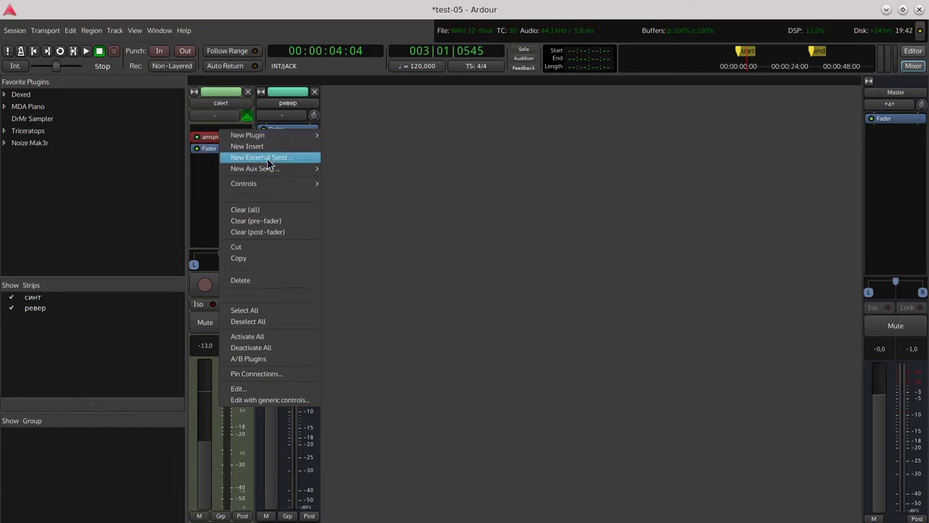
mouse_move(267, 172)
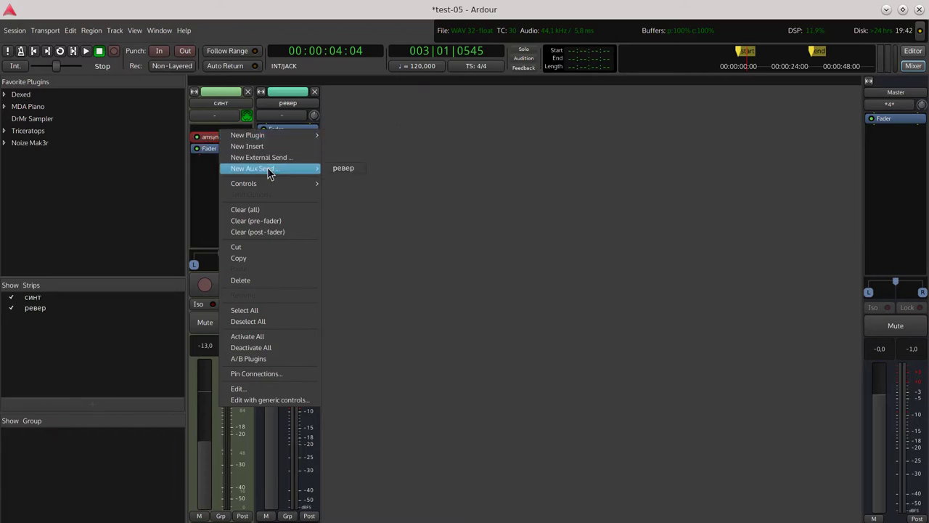
click(352, 168)
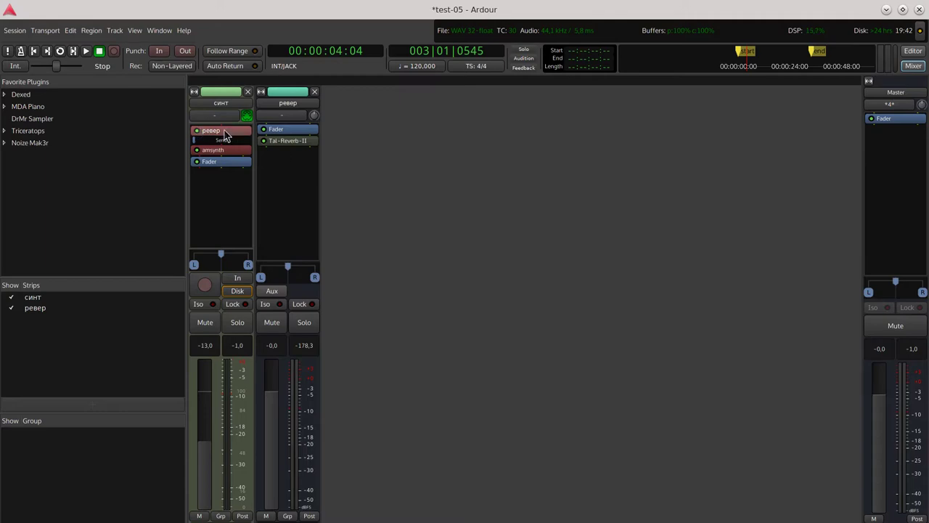
drag(223, 135, 224, 162)
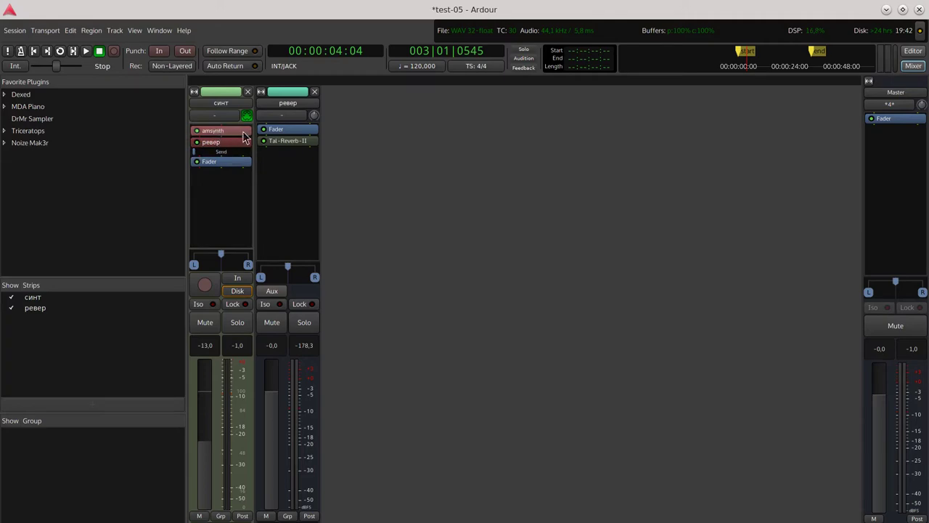
Start loop playback and raise the level of the синт track's ревер send to just under half its range
mouse_move(212, 156)
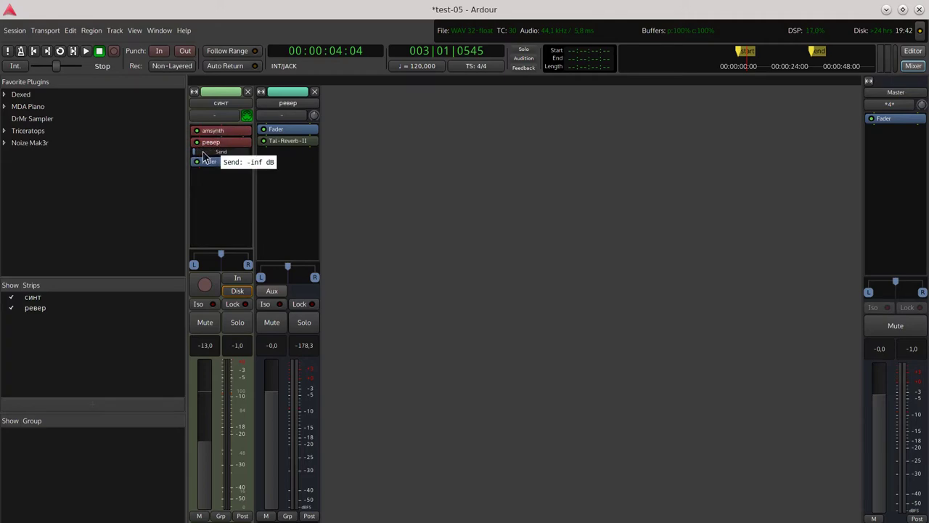
mouse_move(204, 156)
mouse_down()
mouse_move(246, 158)
mouse_move(197, 160)
mouse_up()
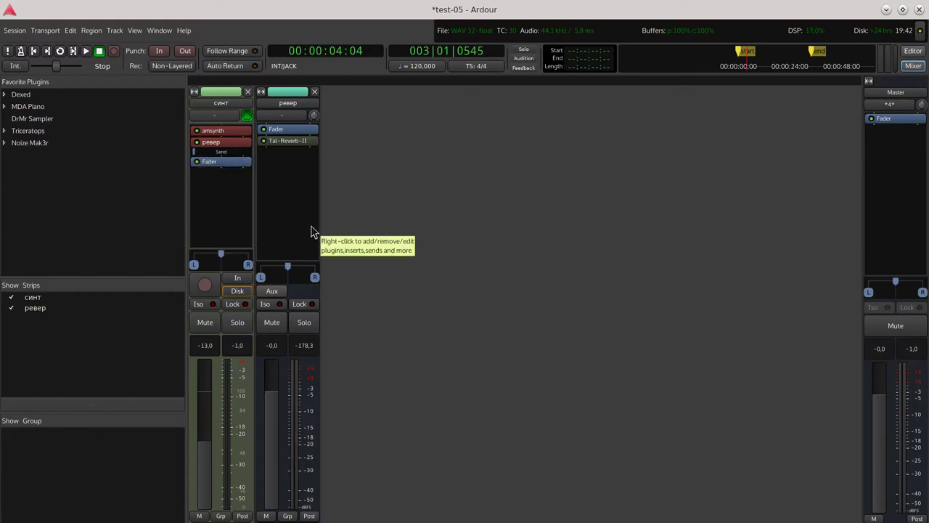
key(l)
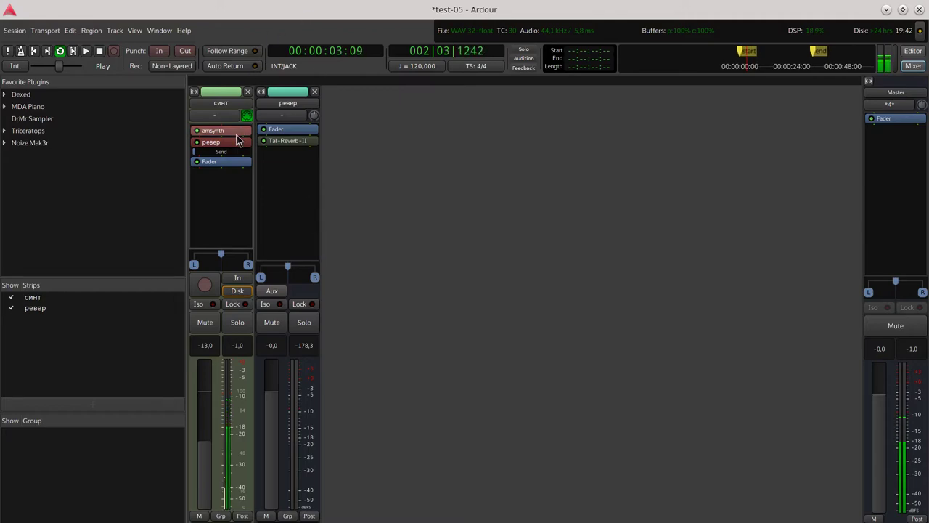
drag(205, 157, 231, 157)
mouse_move(214, 156)
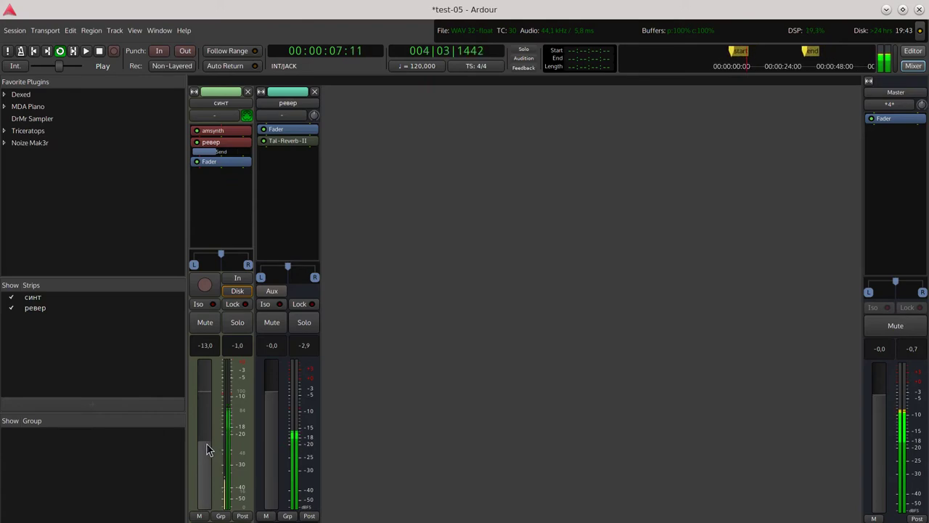
Lower the синт track's fader to -81.2 dB during loop playback and move the ревер send after the fader
drag(207, 444, 210, 513)
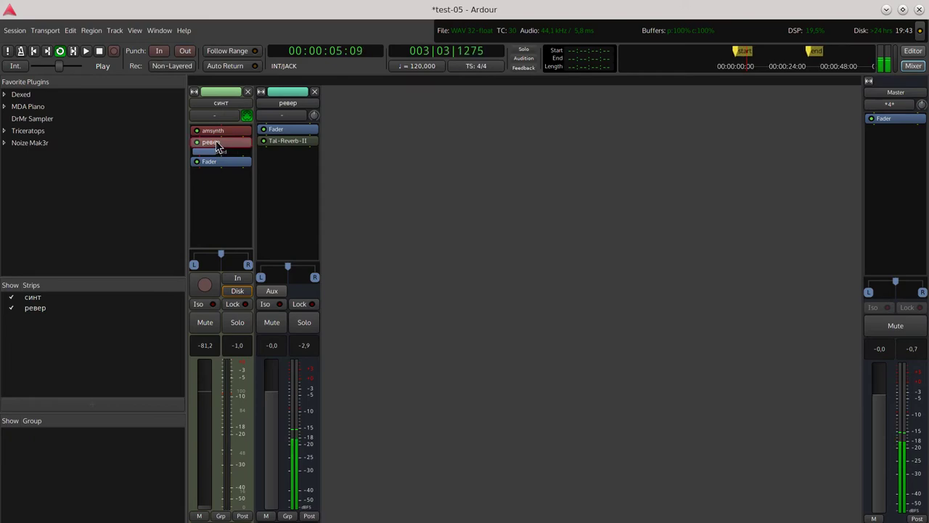
drag(216, 143, 220, 191)
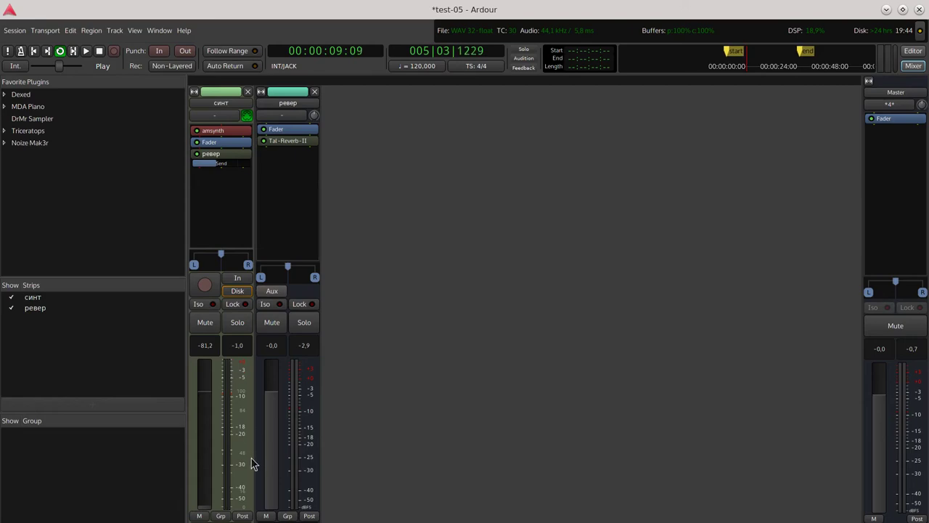
Raise the синт track's fader to -2.0 dB with the send post-fader, bring it down to -10.5 dB and stop playback
drag(208, 511, 213, 415)
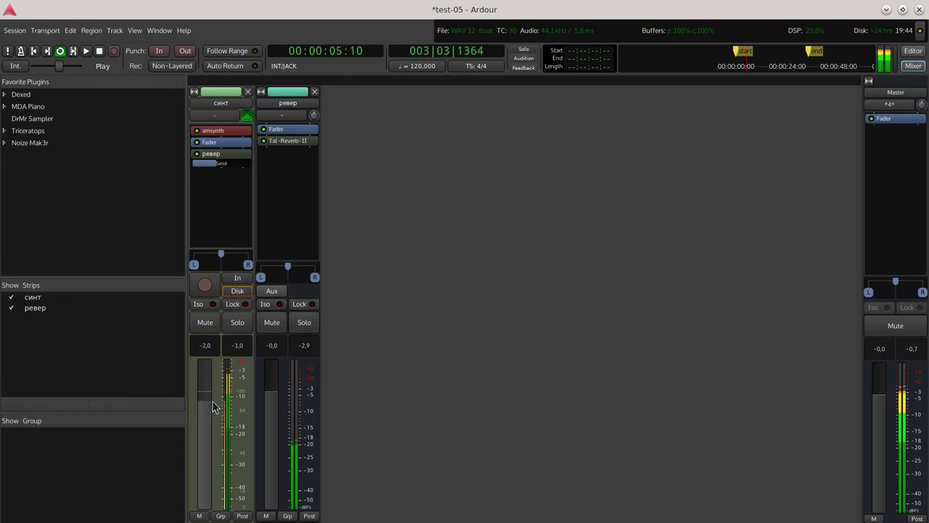
drag(213, 407, 216, 438)
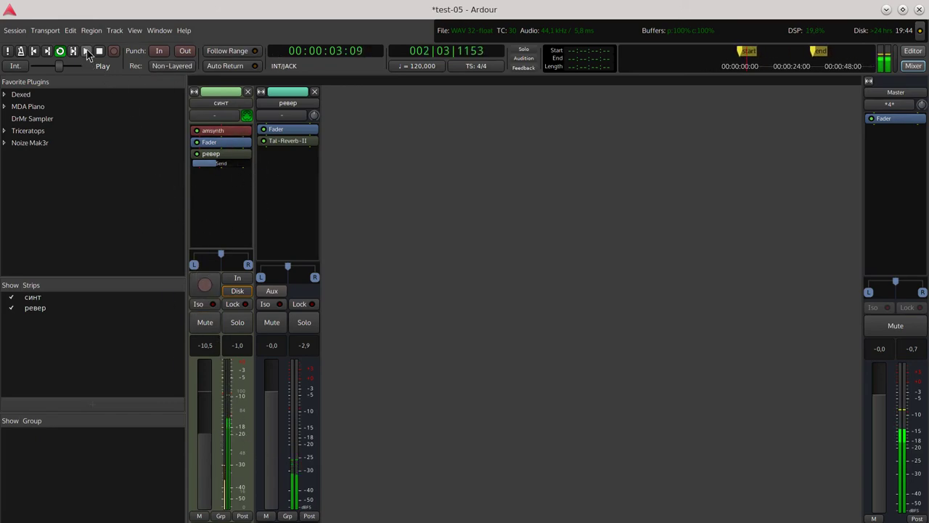
key(space)
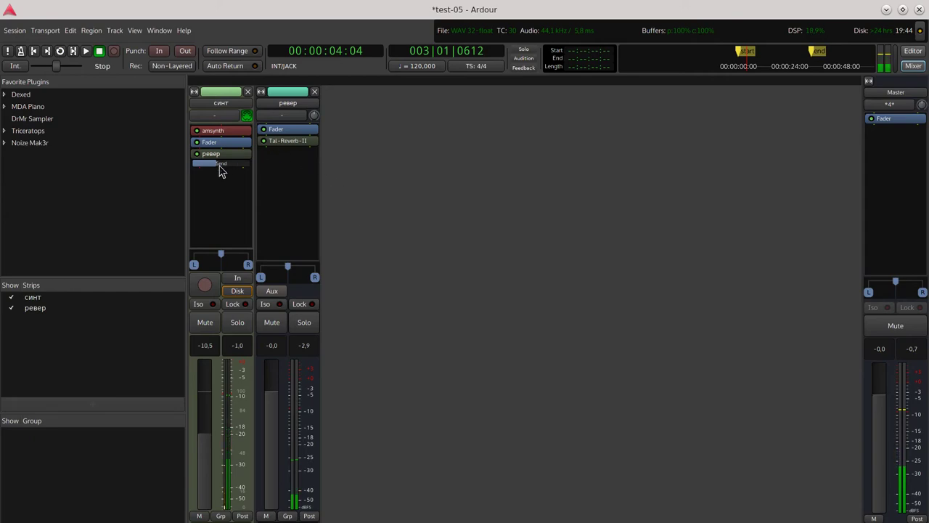
Restart loop playback, lower the синт track's fader to -inf with the ревер send post-fader, and raise it to -17.4 dB
mouse_move(223, 166)
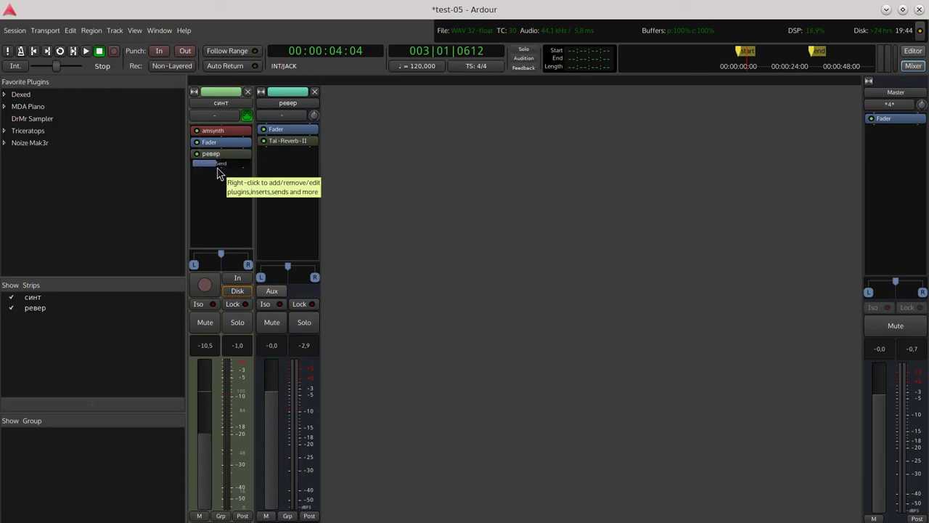
key(l)
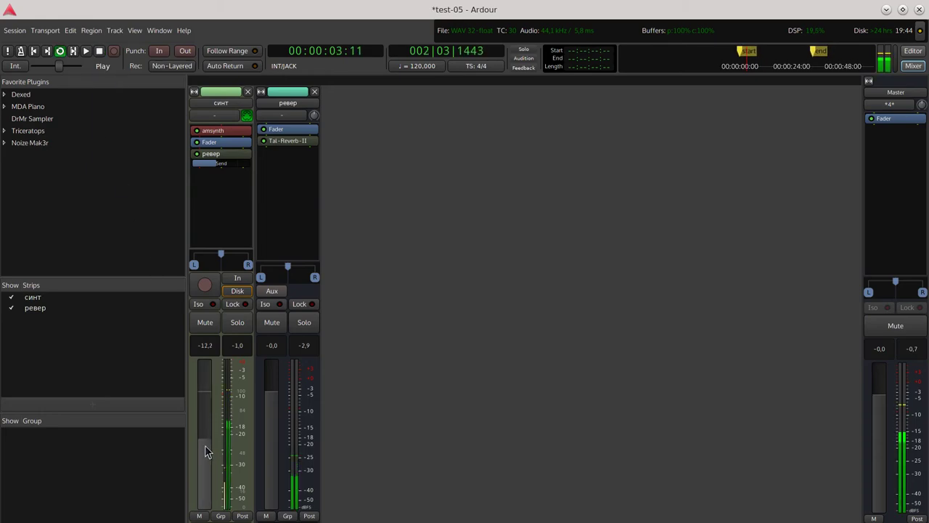
drag(204, 450, 215, 517)
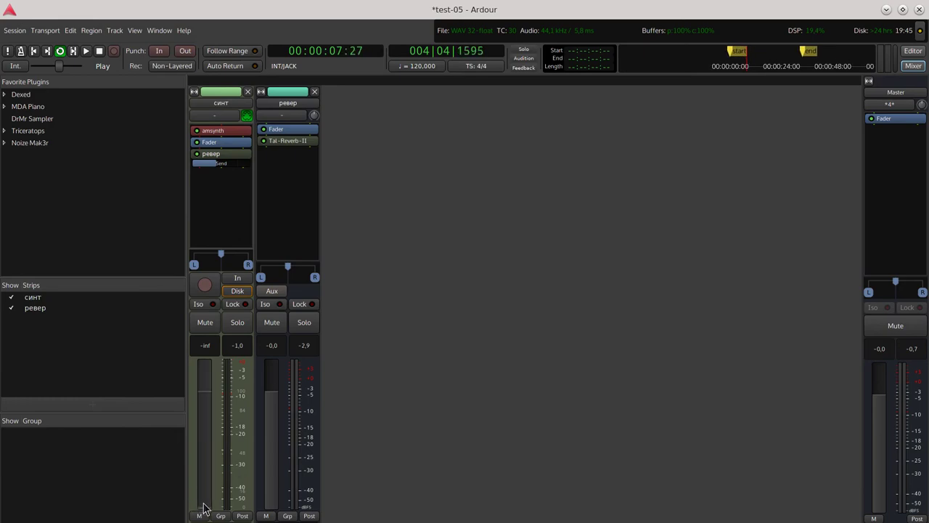
drag(204, 508, 218, 451)
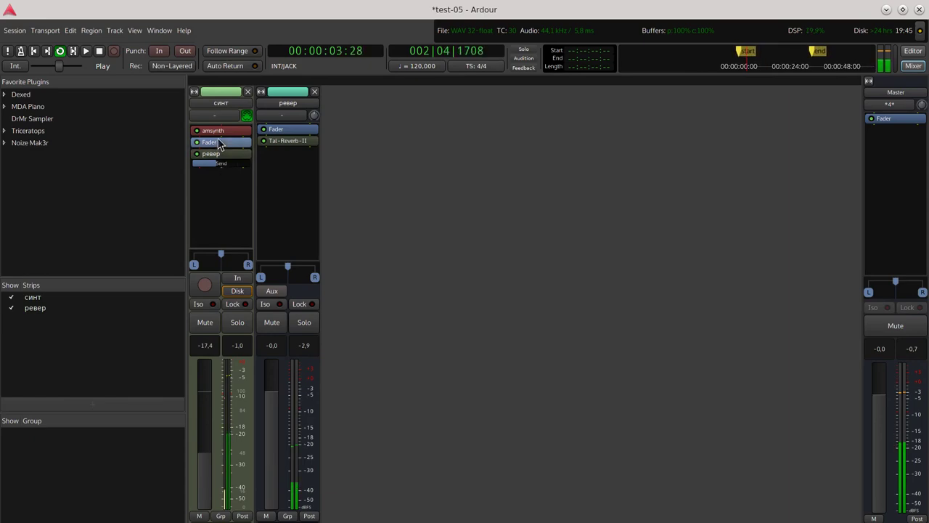
Place the ревер send before the синт track's fader, and set the faders to -inf on синт and -0.3 dB on the ревер bus
drag(218, 142, 222, 180)
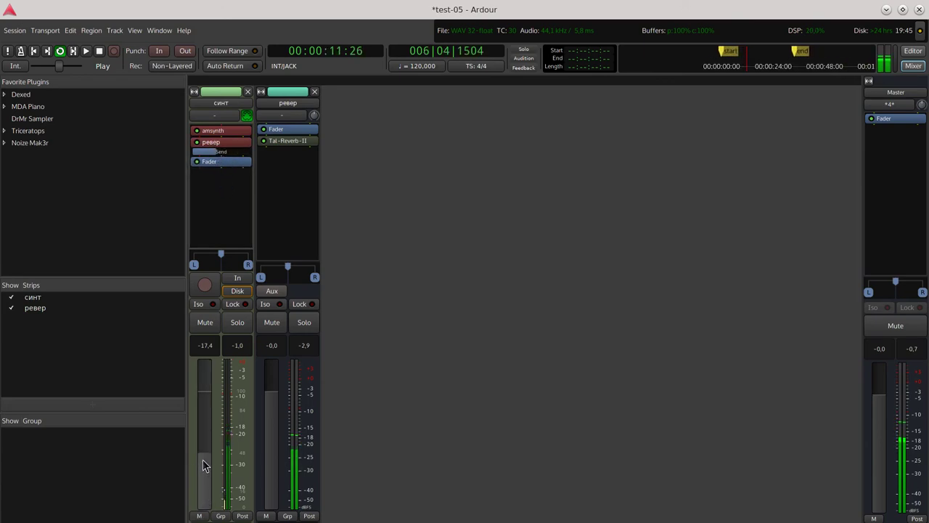
drag(203, 459, 208, 517)
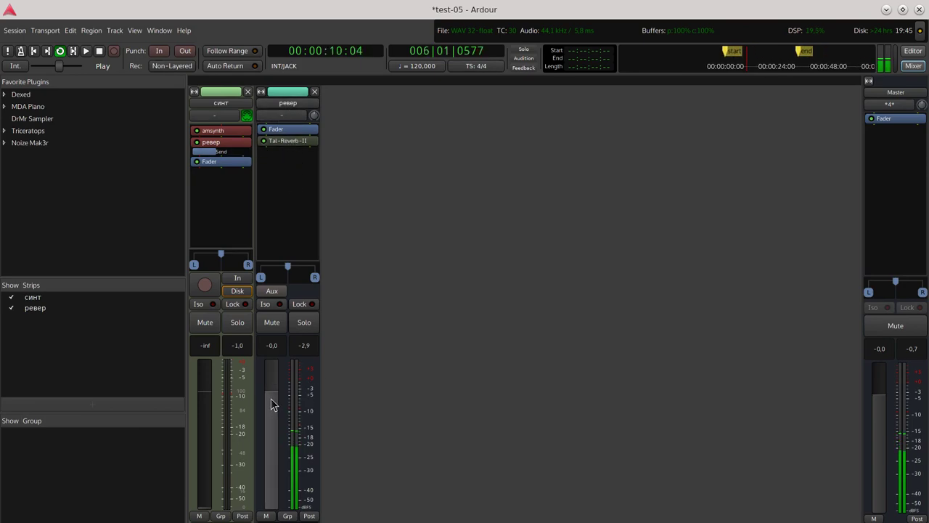
mouse_move(271, 404)
mouse_down()
mouse_move(286, 481)
mouse_move(271, 401)
mouse_up()
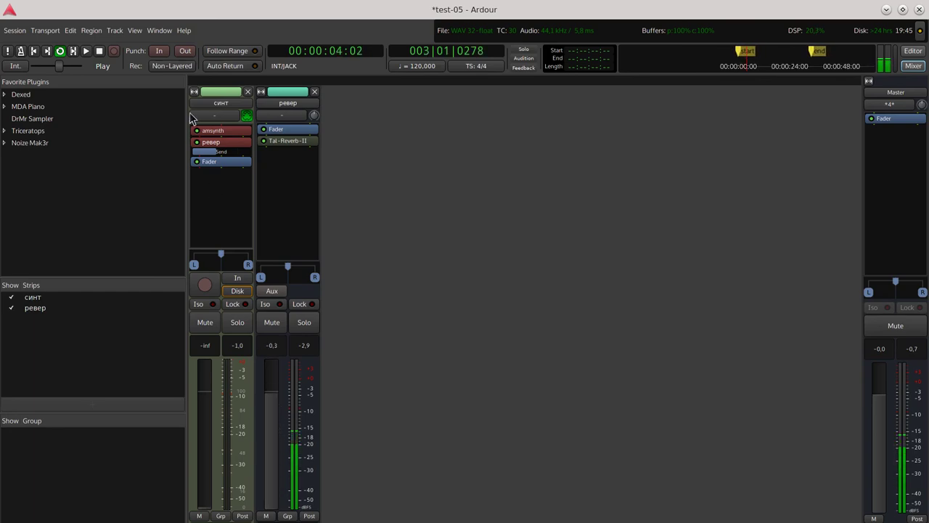
Move the ревер send after the синт track's fader, raise that fader to -14.2 dB and lower it to -22.6 dB
drag(214, 142, 214, 165)
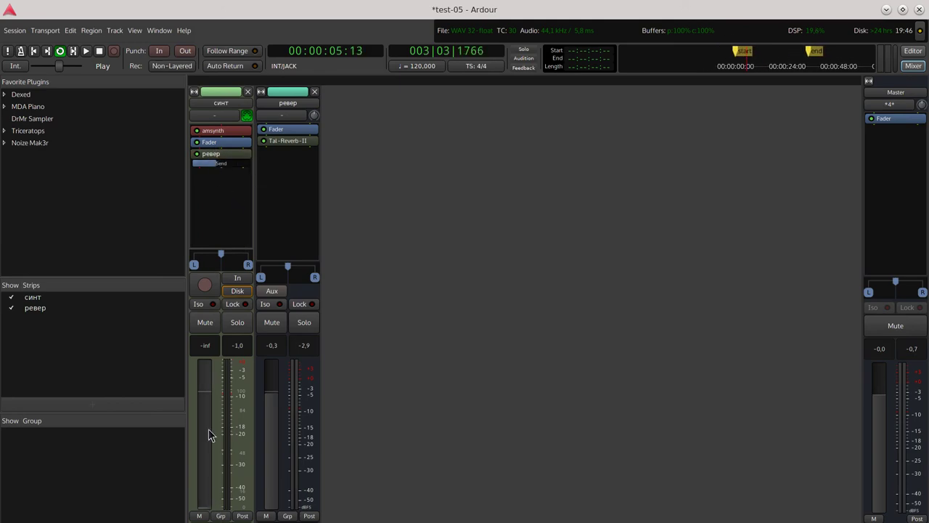
drag(206, 508, 204, 440)
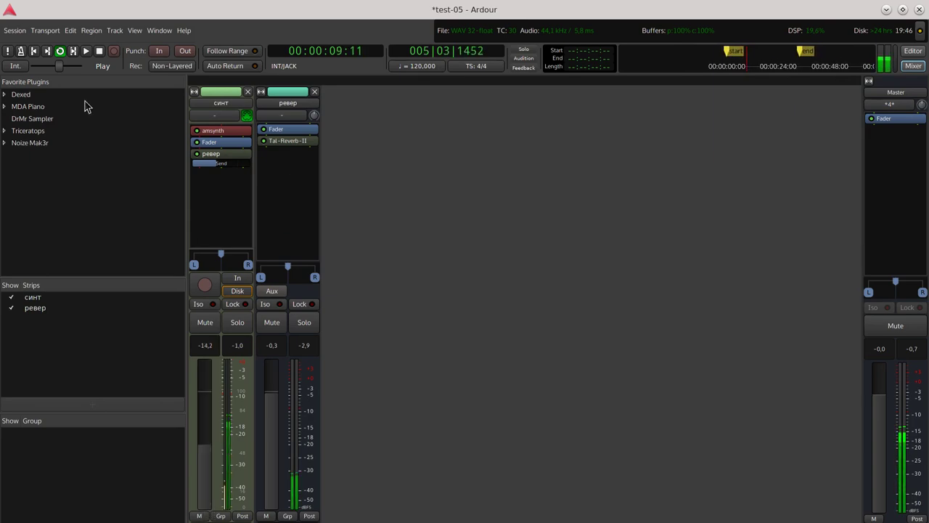
drag(207, 435, 207, 466)
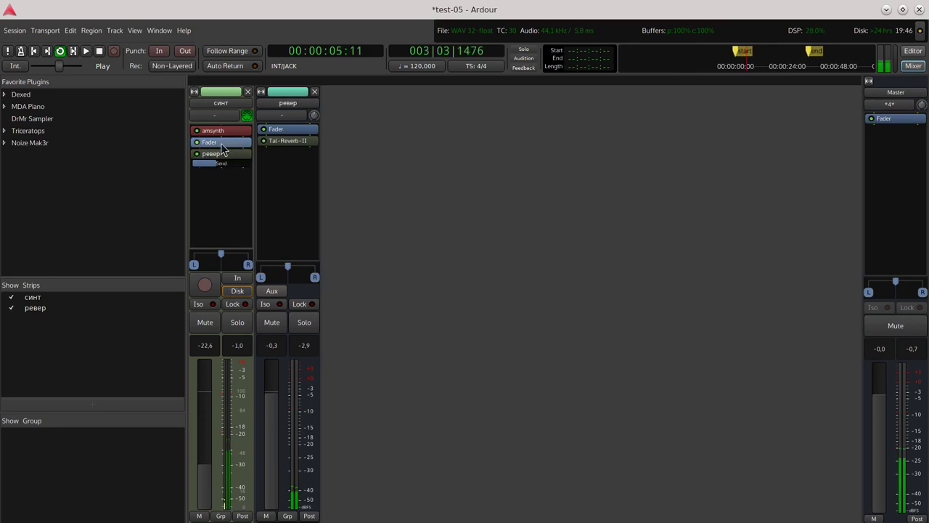
Move the ревер send back before the синт track's fader and stop playback
drag(220, 147, 225, 182)
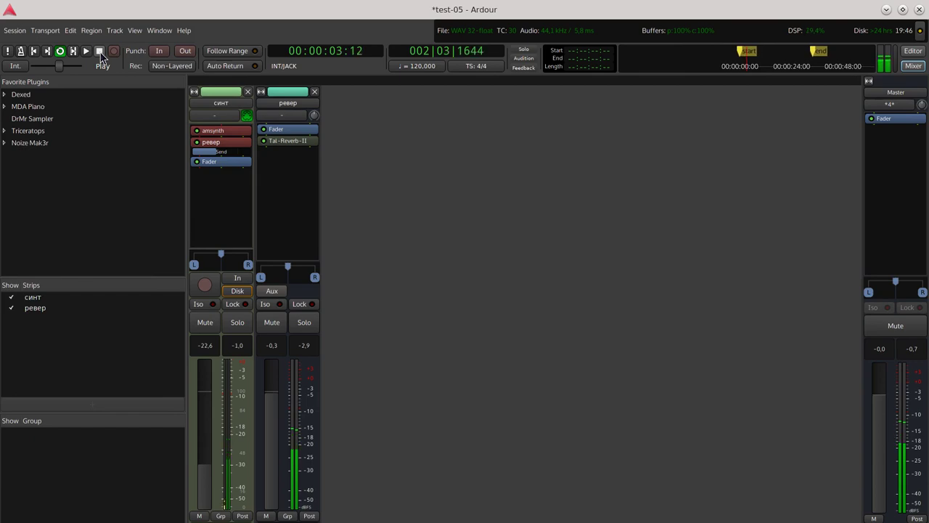
click(100, 52)
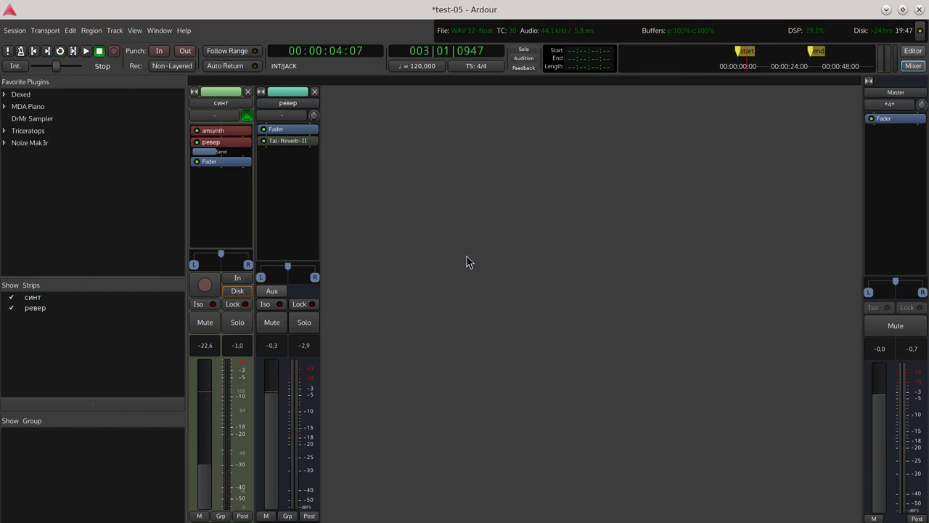